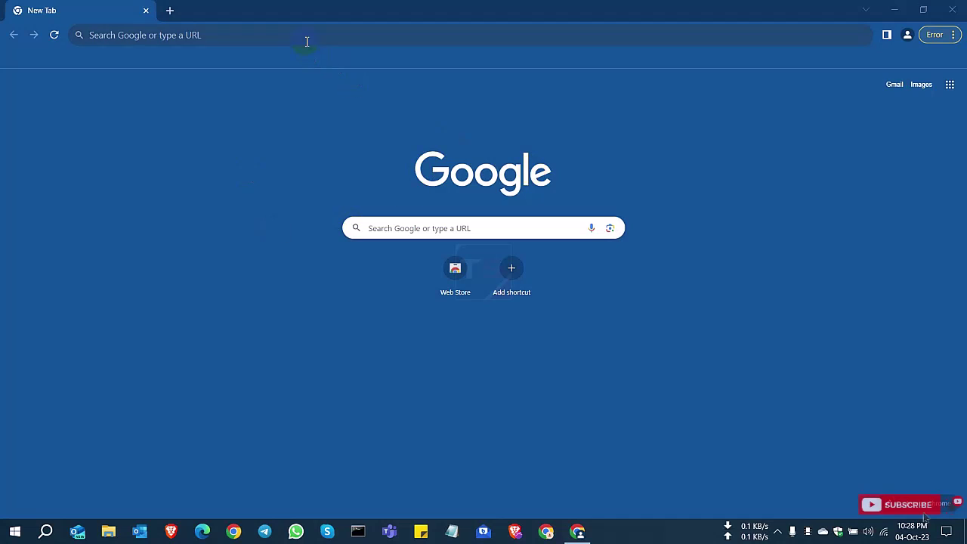
# - Load partner.microsoft.com in Google Chrome
pyautogui.click(306, 39)
pyautogui.write('pa')
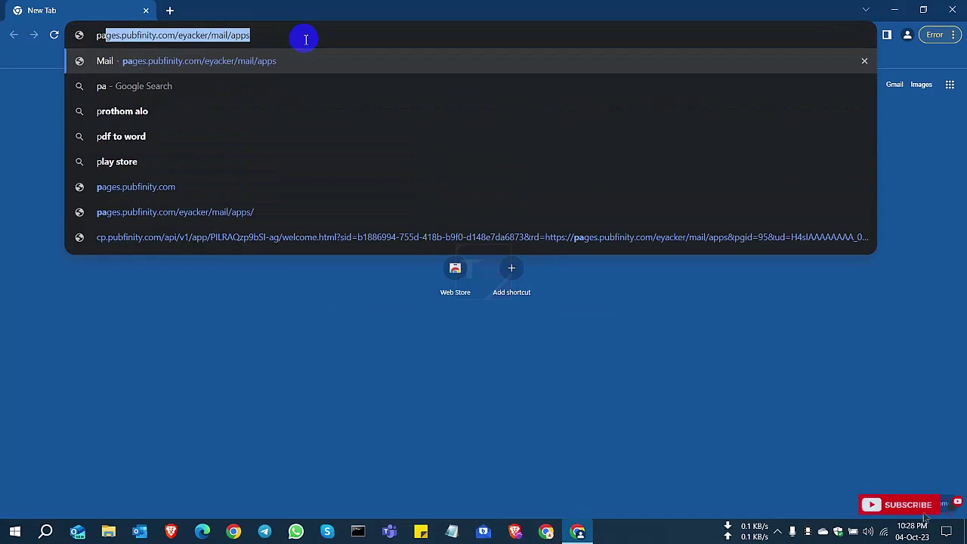
pyautogui.write('rtner.m')
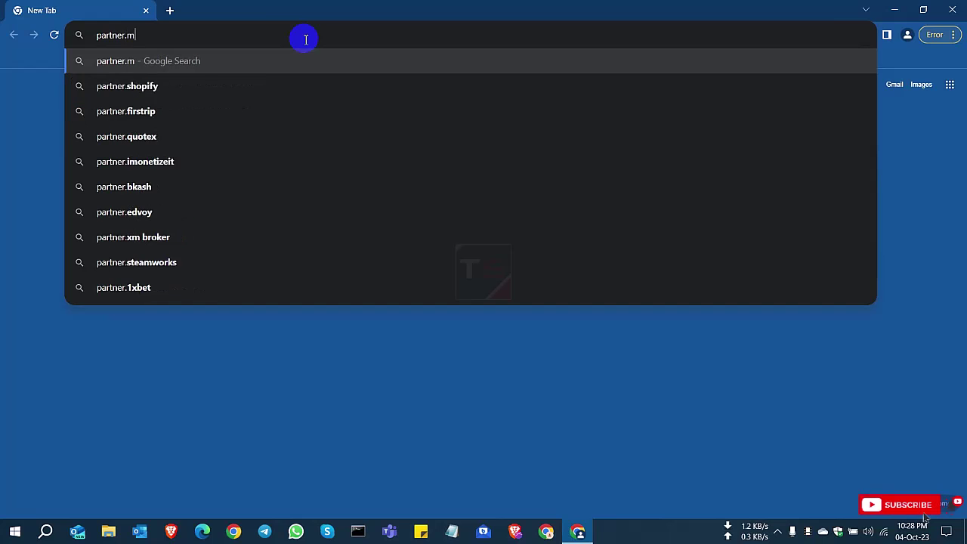
pyautogui.write('icrosoft.com')
pyautogui.press('Return')
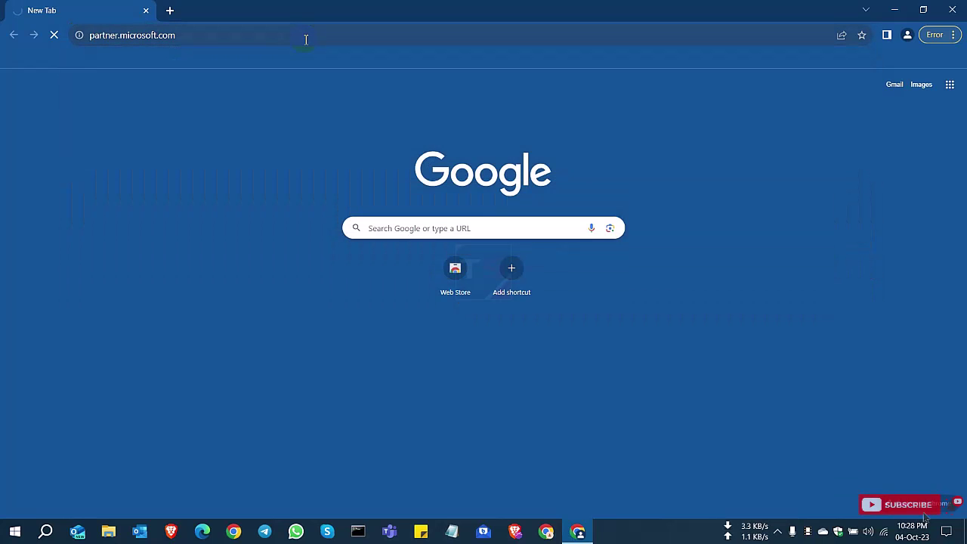
pyautogui.click(220, 35)
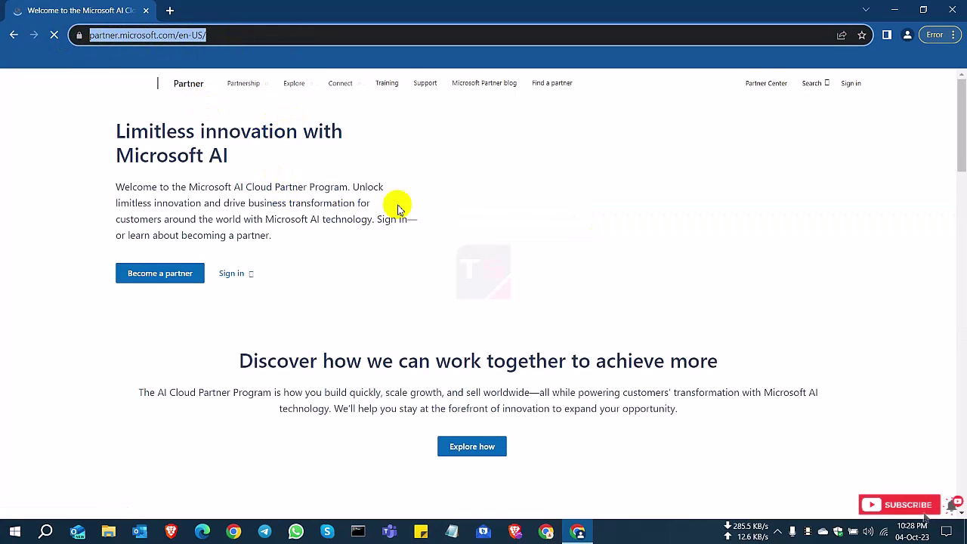
# - Go from the Microsoft Partner home page to the Become a partner page and review its headings
pyautogui.click(89, 414)
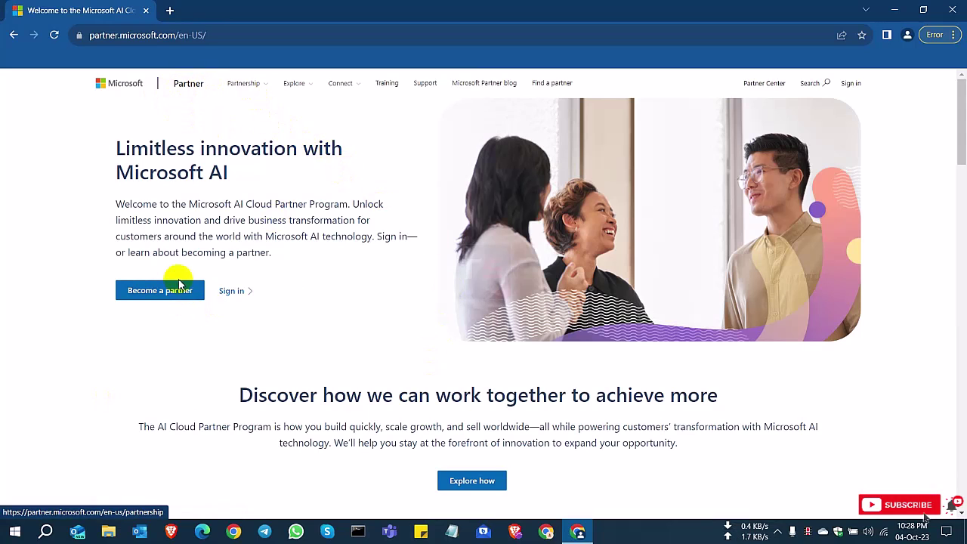
pyautogui.moveTo(117, 148); pyautogui.dragTo(335, 180)
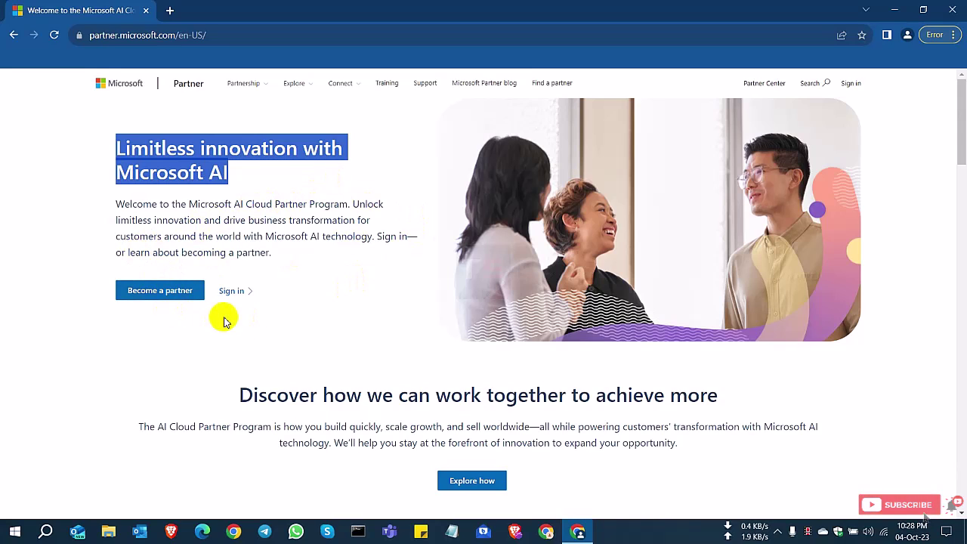
pyautogui.click(176, 321)
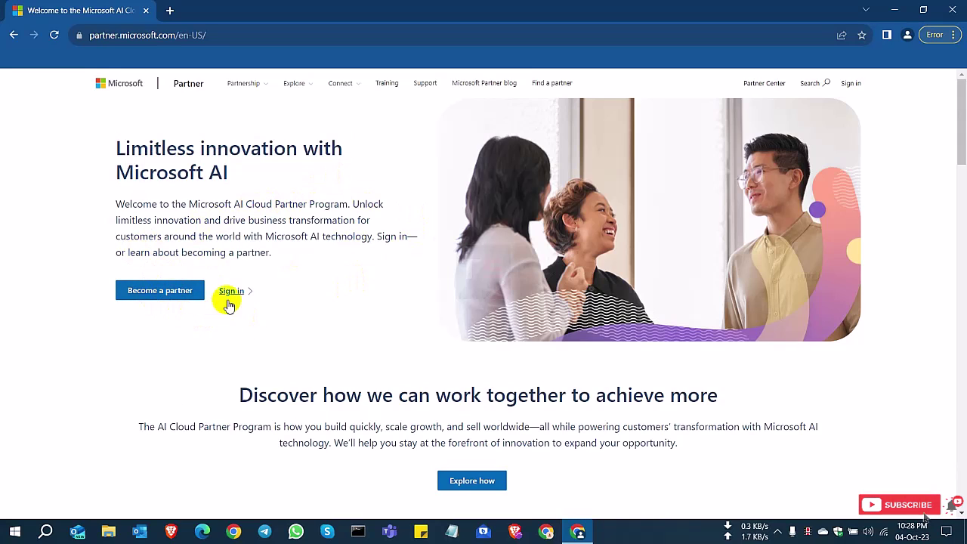
pyautogui.click(157, 293)
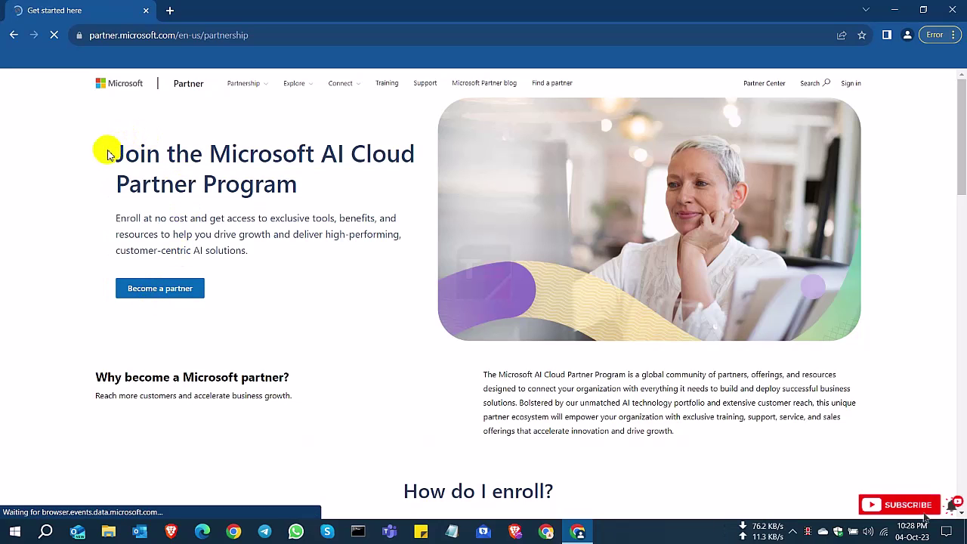
pyautogui.moveTo(102, 151); pyautogui.dragTo(281, 190)
pyautogui.click(277, 326)
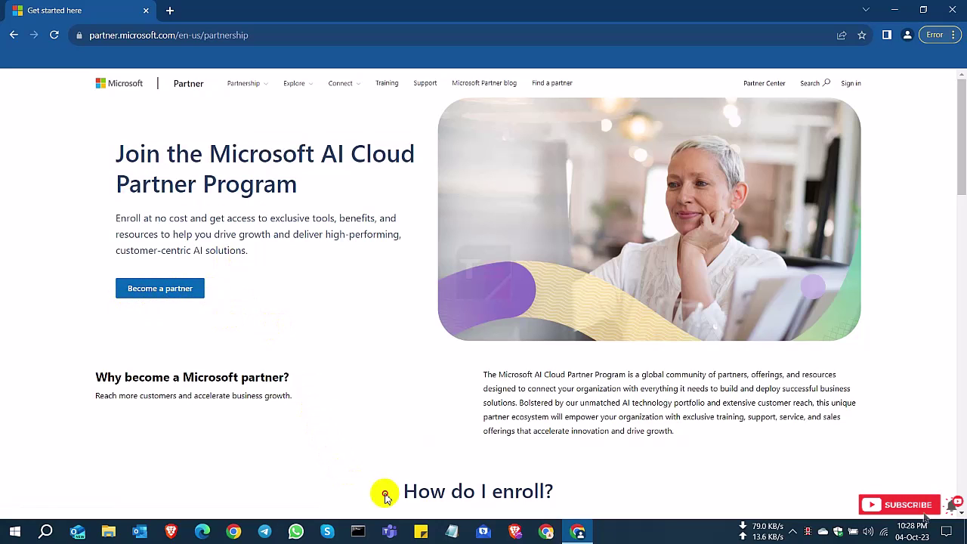
pyautogui.moveTo(383, 492); pyautogui.dragTo(590, 505)
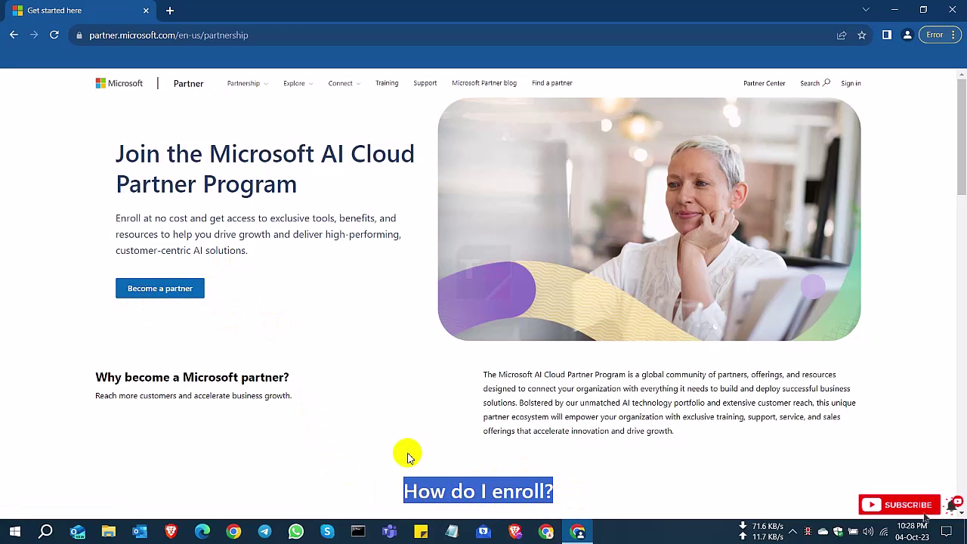
pyautogui.click(407, 454)
# - Review the enrollment steps and program benefits, then start the partner enrollment
pyautogui.scroll(-3, 406, 455)
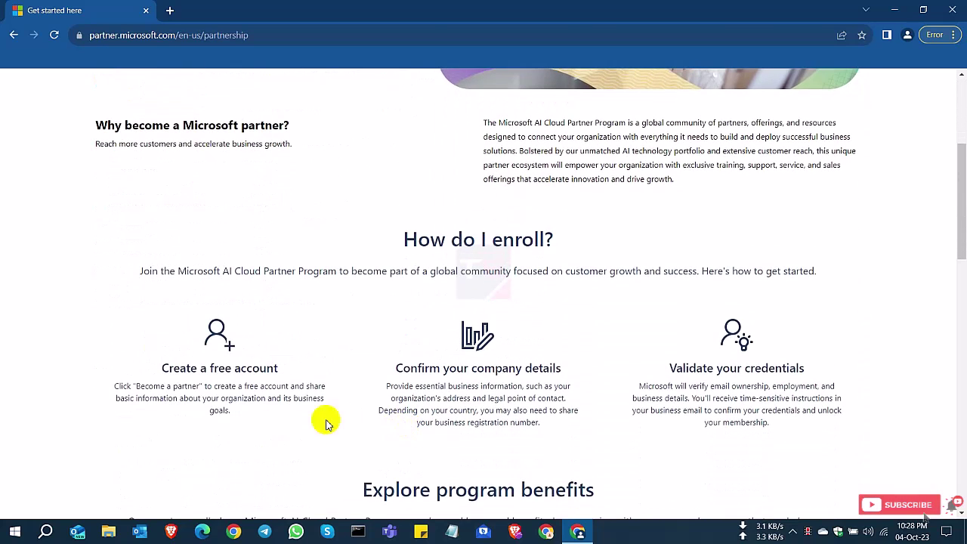
pyautogui.moveTo(161, 375); pyautogui.dragTo(561, 372)
pyautogui.moveTo(666, 365); pyautogui.dragTo(807, 372)
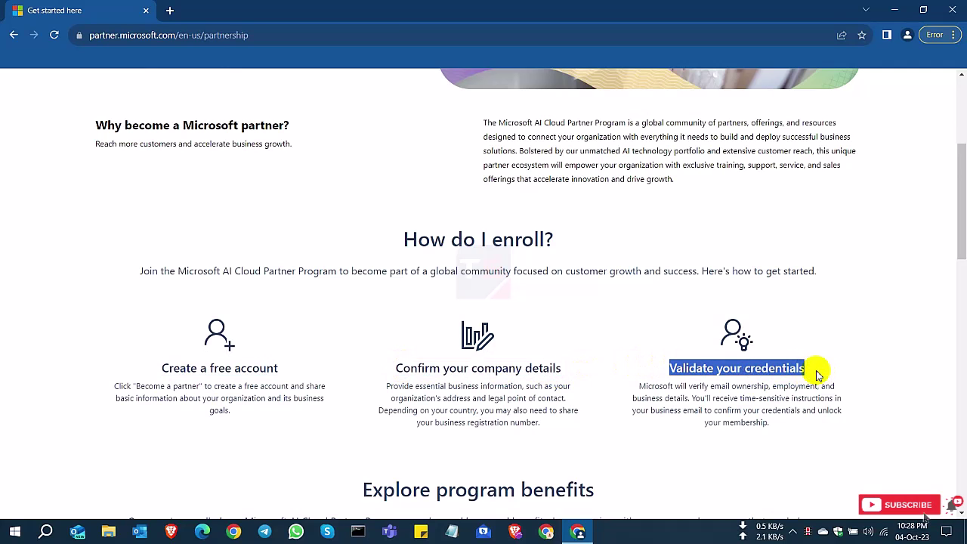
pyautogui.scroll(-3, 484, 438)
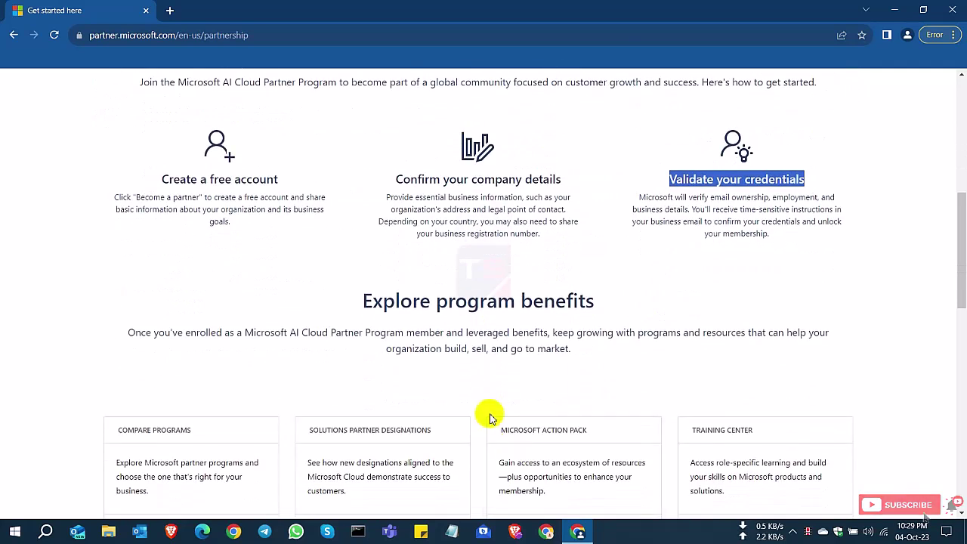
pyautogui.scroll(-3, 488, 414)
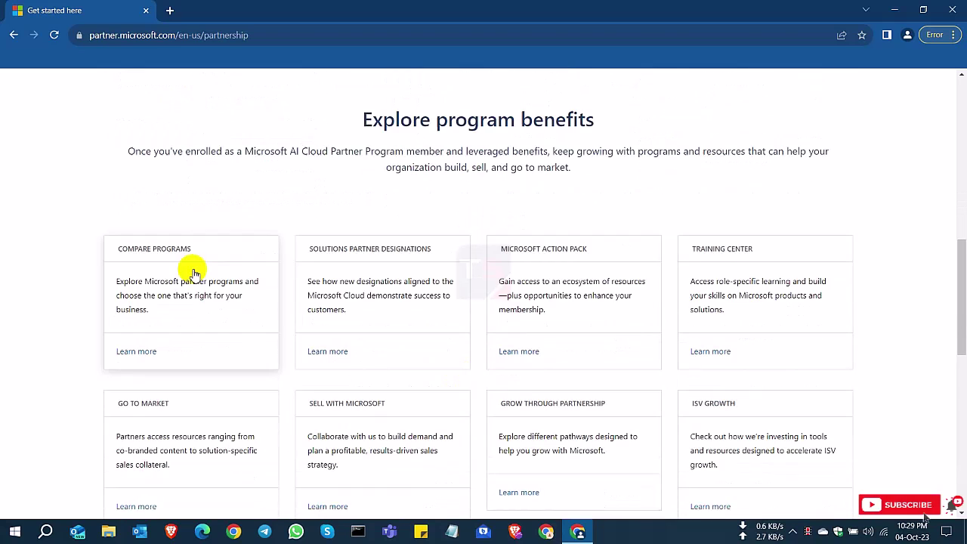
pyautogui.moveTo(121, 146); pyautogui.dragTo(572, 156)
pyautogui.click(276, 199)
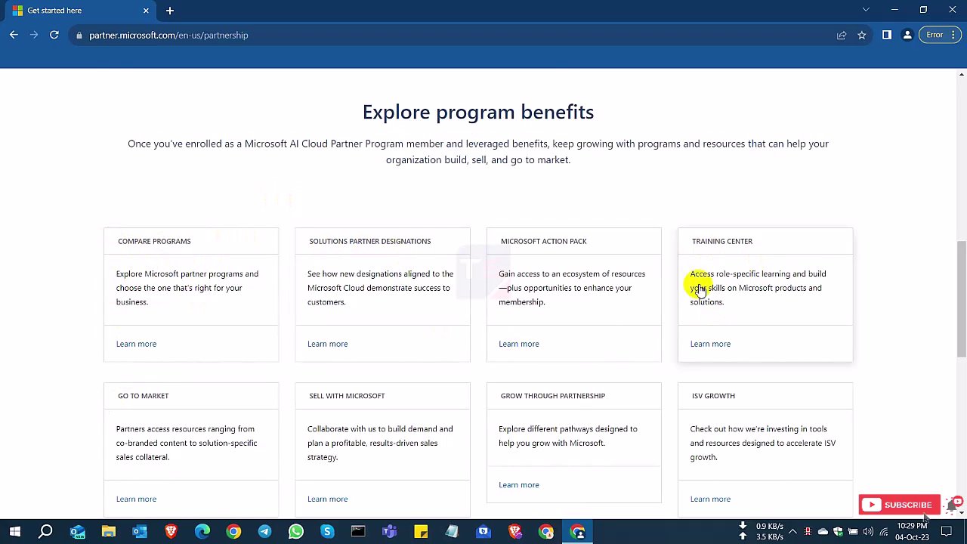
pyautogui.scroll(-2, 669, 429)
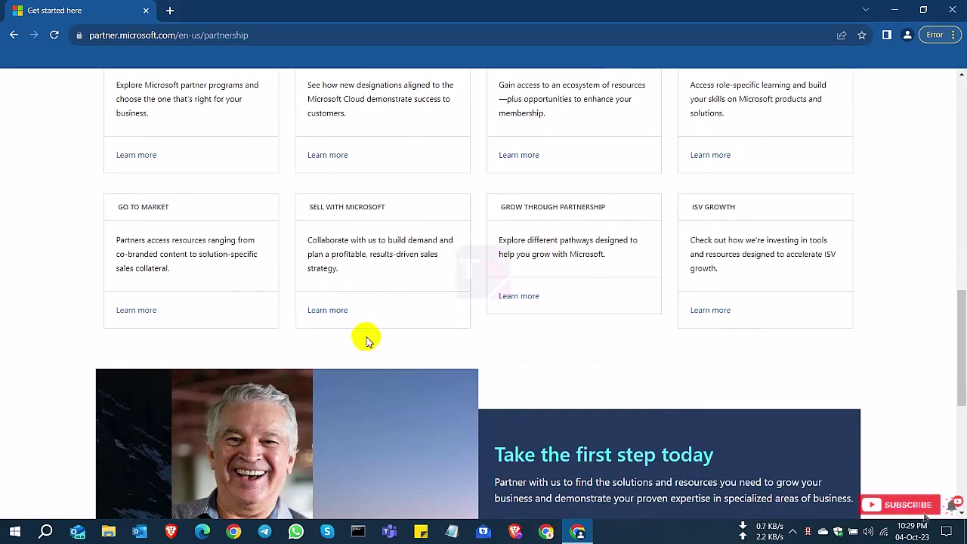
pyautogui.scroll(10, 368, 342)
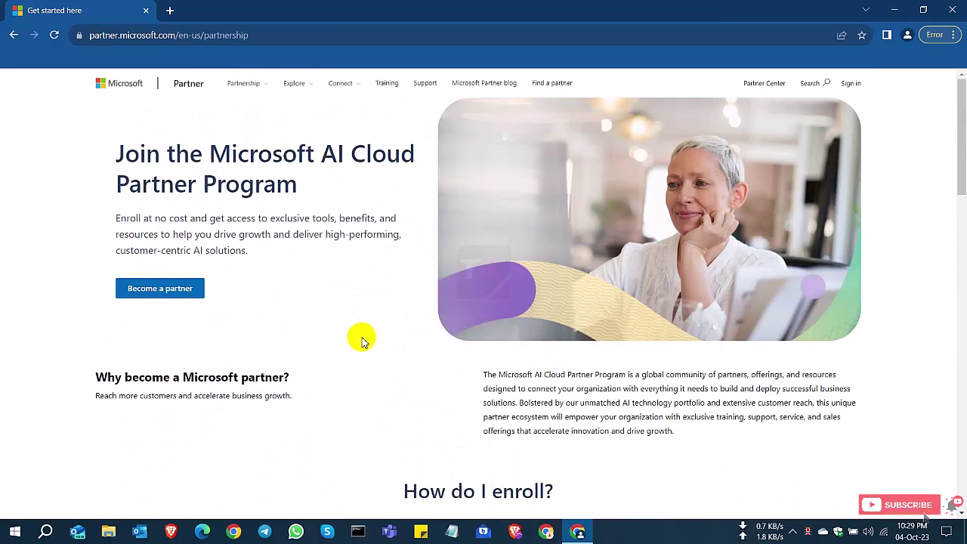
pyautogui.click(168, 295)
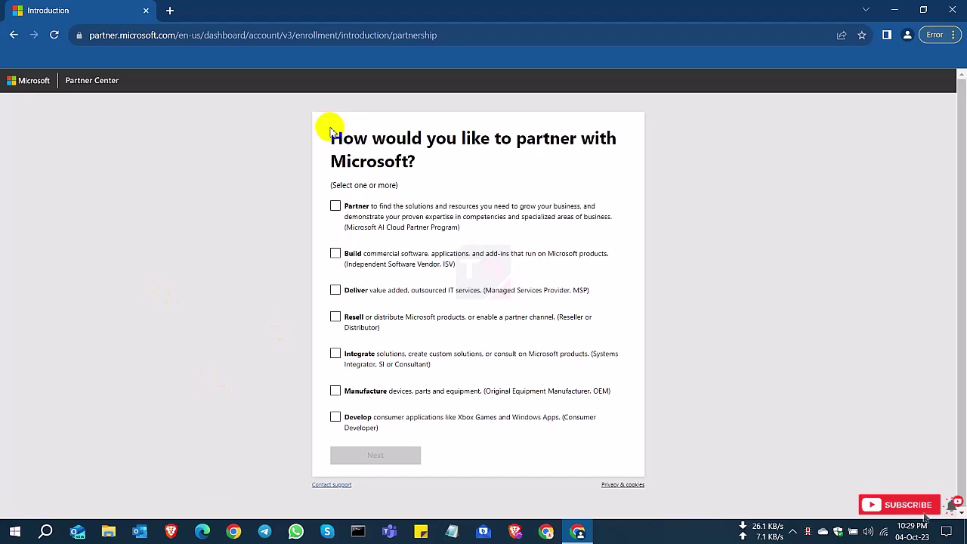
# - Select Partner and Resell as the partnership types and submit the choice
pyautogui.moveTo(328, 124); pyautogui.dragTo(442, 162)
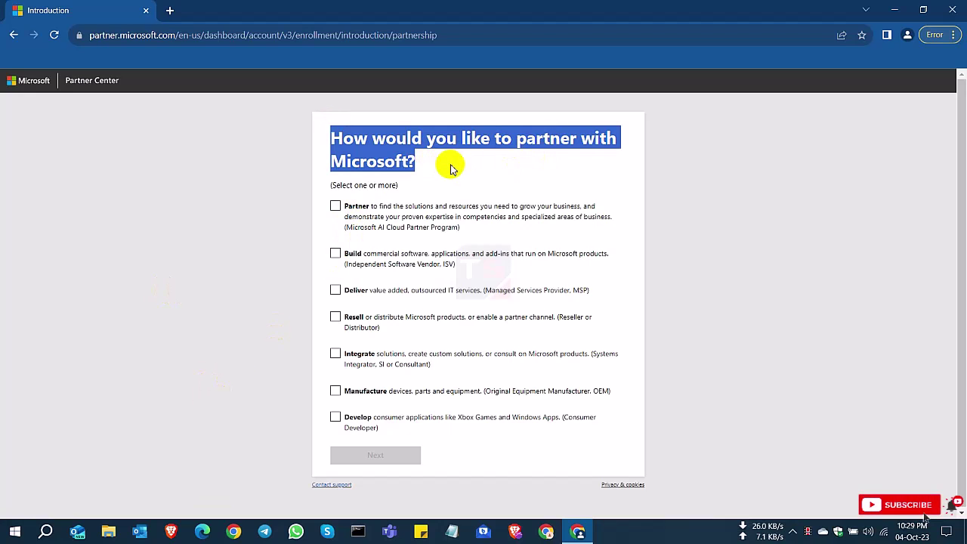
pyautogui.click(443, 176)
pyautogui.moveTo(331, 186); pyautogui.dragTo(404, 189)
pyautogui.click(365, 212)
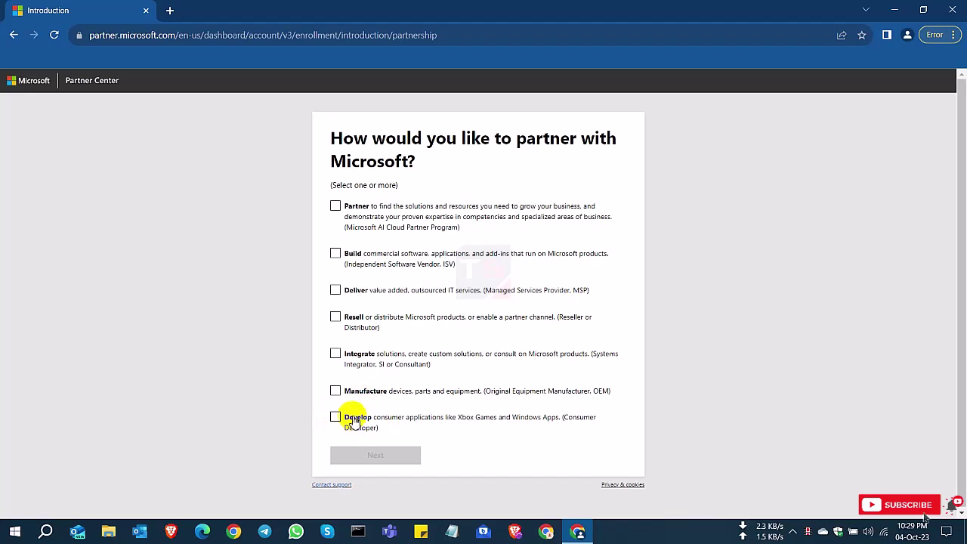
pyautogui.click(335, 206)
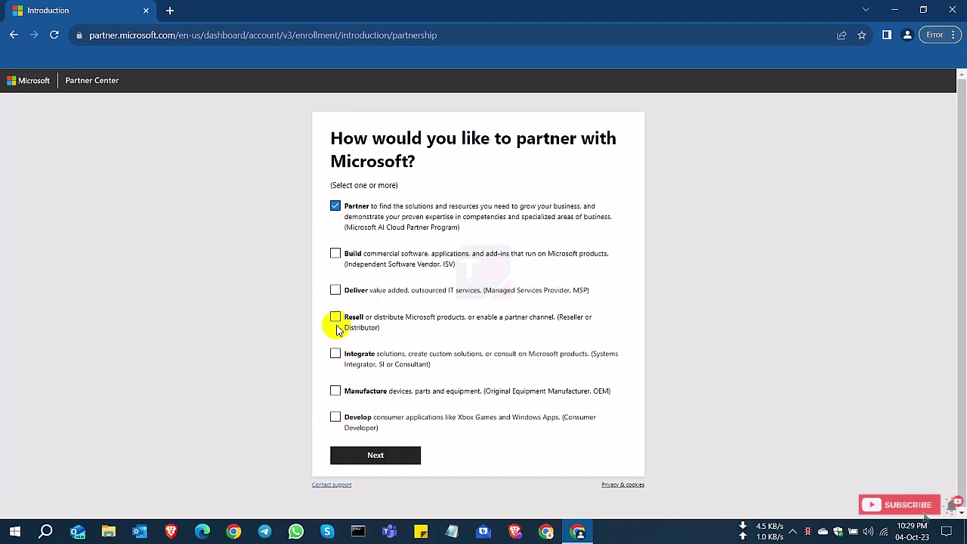
pyautogui.click(379, 459)
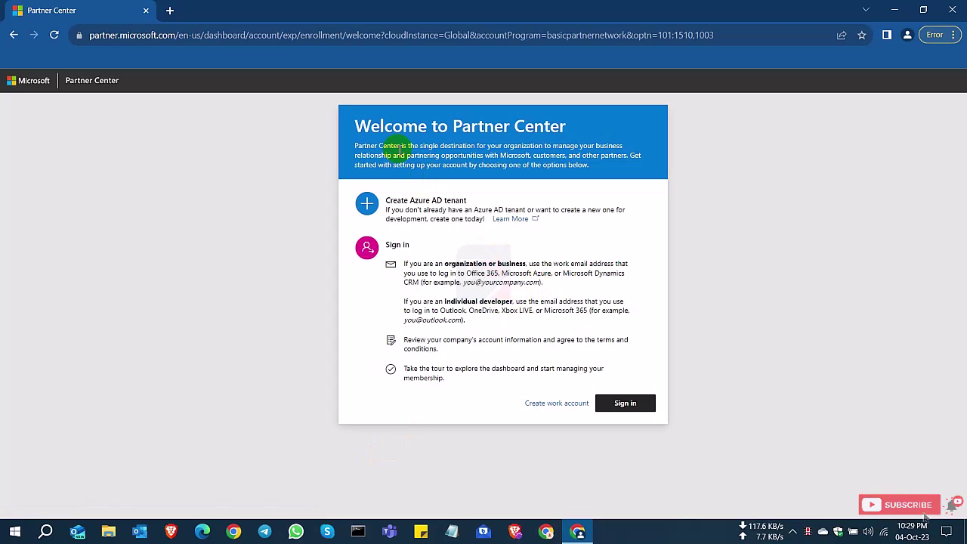
# - Choose Create work account on the Welcome to Partner Center page
pyautogui.moveTo(353, 125); pyautogui.dragTo(597, 132)
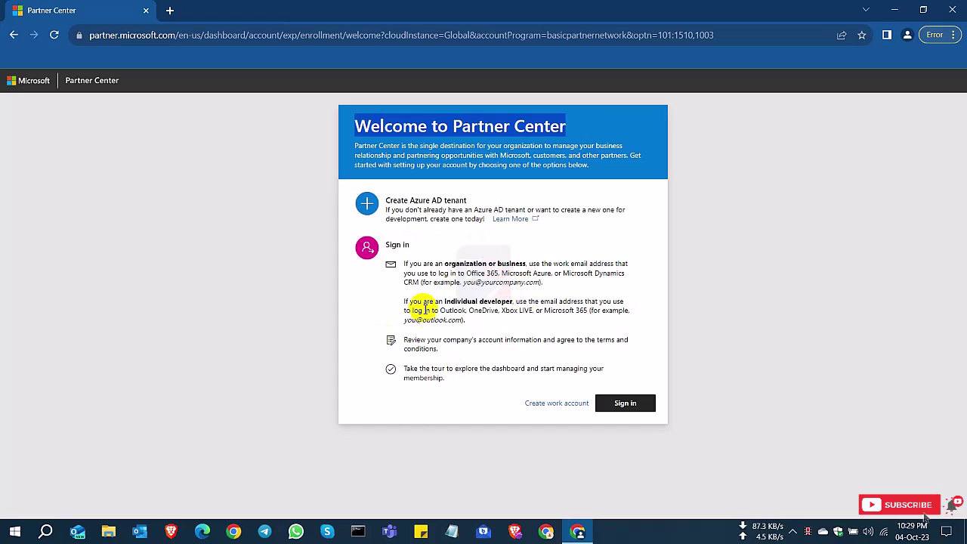
pyautogui.click(563, 408)
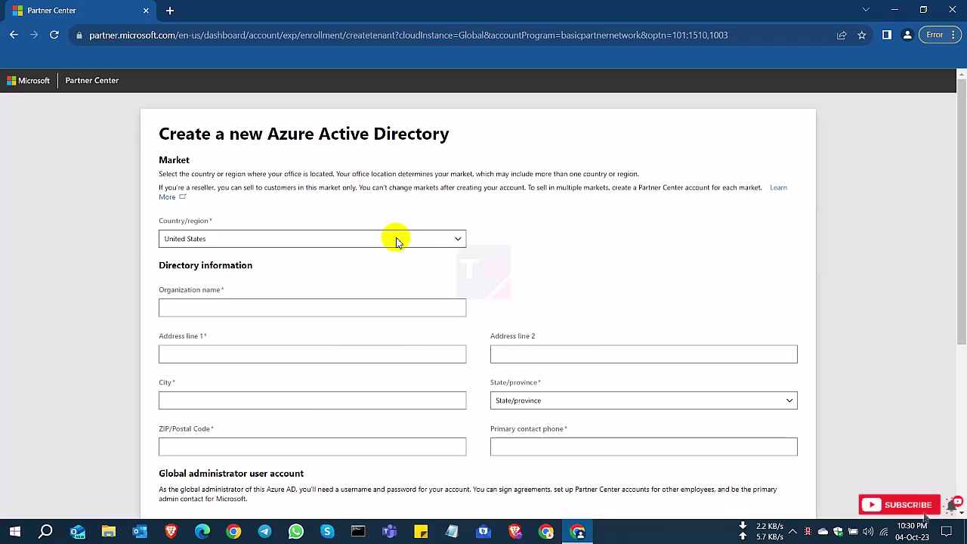
# - Change the directory form's Country/region from United States to Bangladesh
pyautogui.moveTo(162, 219); pyautogui.dragTo(241, 223)
pyautogui.click(280, 213)
pyautogui.click(342, 242)
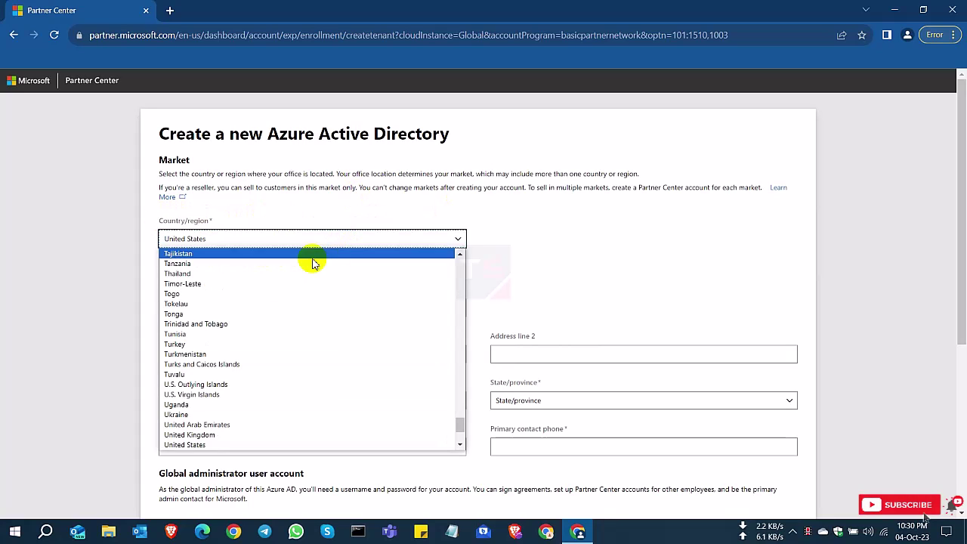
pyautogui.scroll(20, 264, 363)
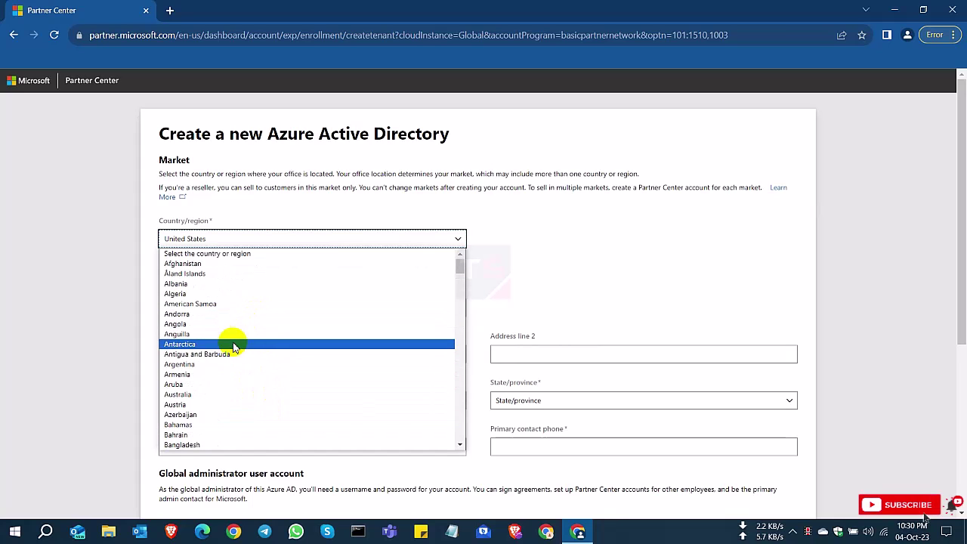
pyautogui.click(210, 446)
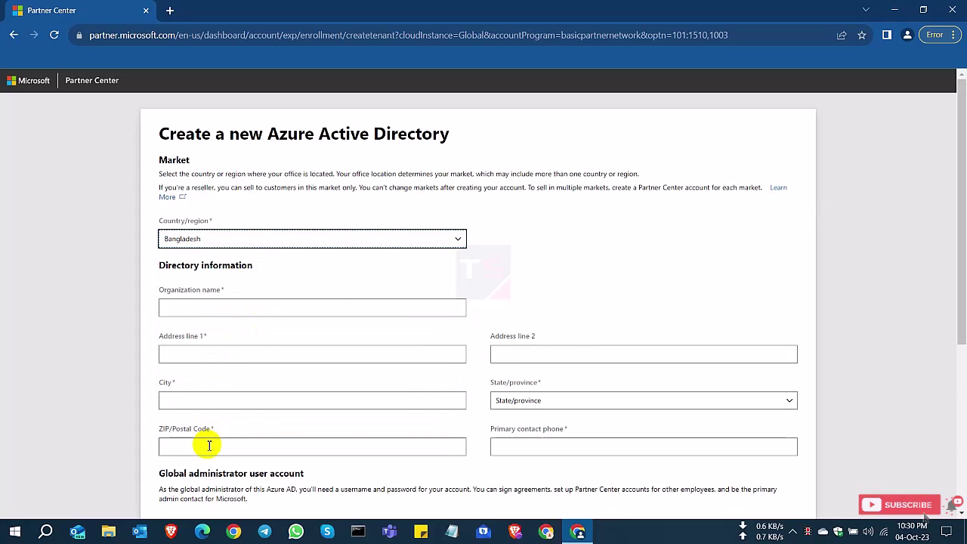
# - Enter organization Test Limited, address Test, city and state Dhaka, ZIP 1230 and a contact phone
pyautogui.click(236, 309)
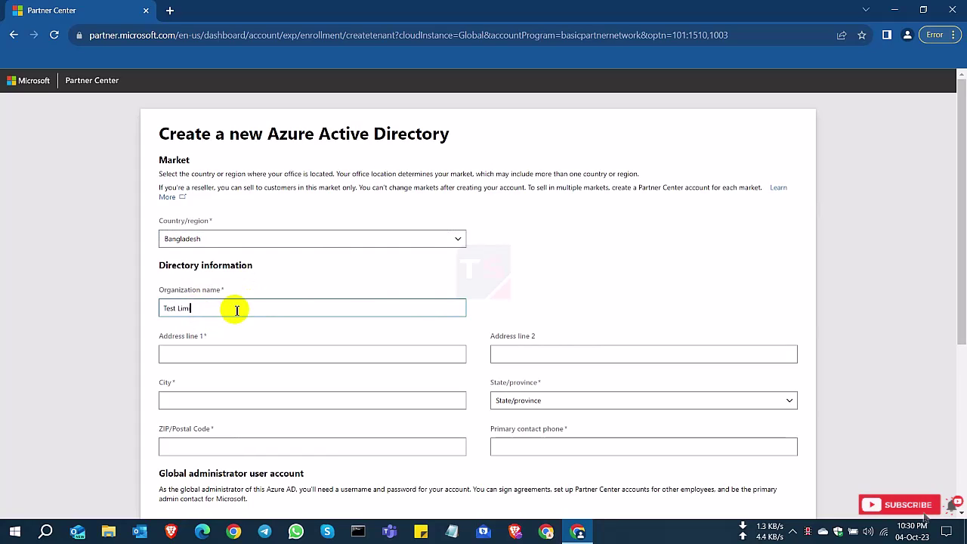
pyautogui.moveTo(234, 308); pyautogui.dragTo(119, 307)
pyautogui.click(239, 312)
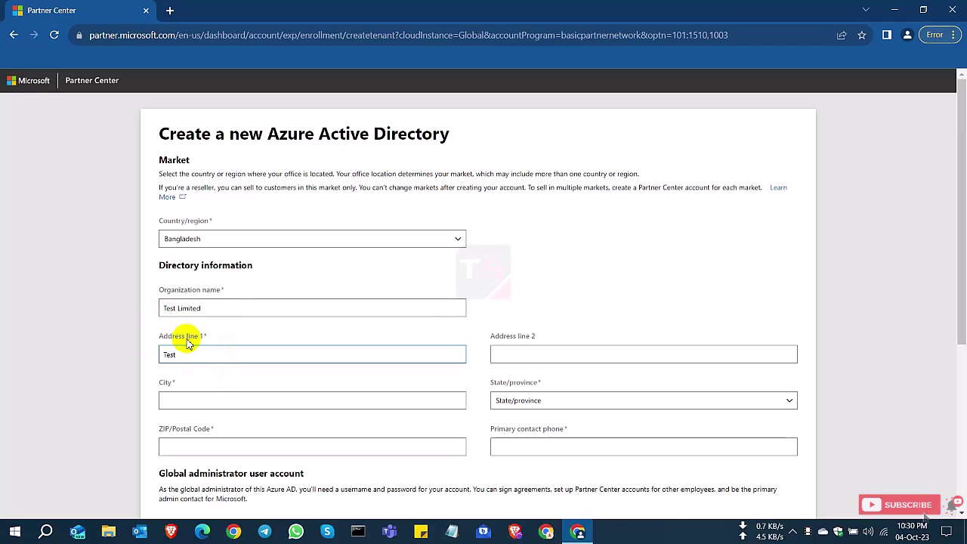
pyautogui.click(188, 395)
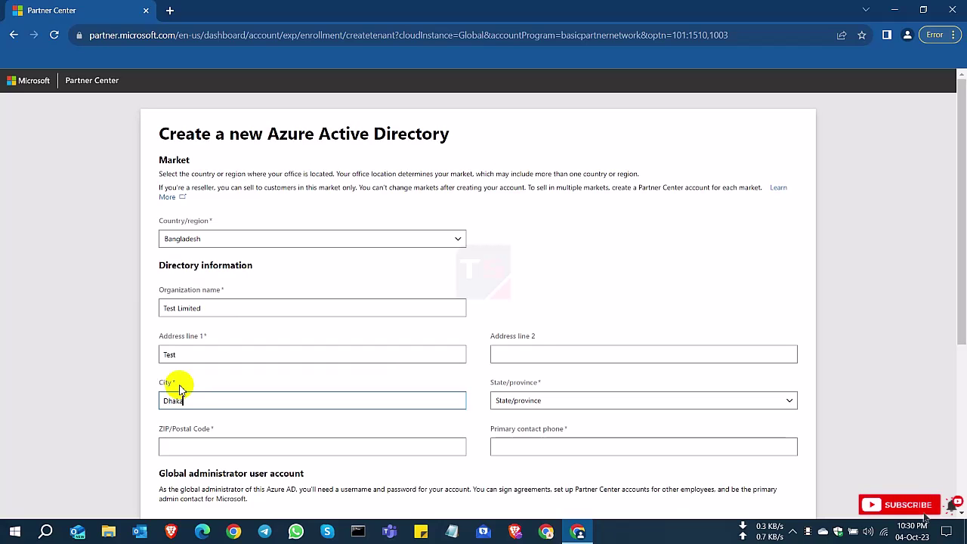
pyautogui.click(553, 401)
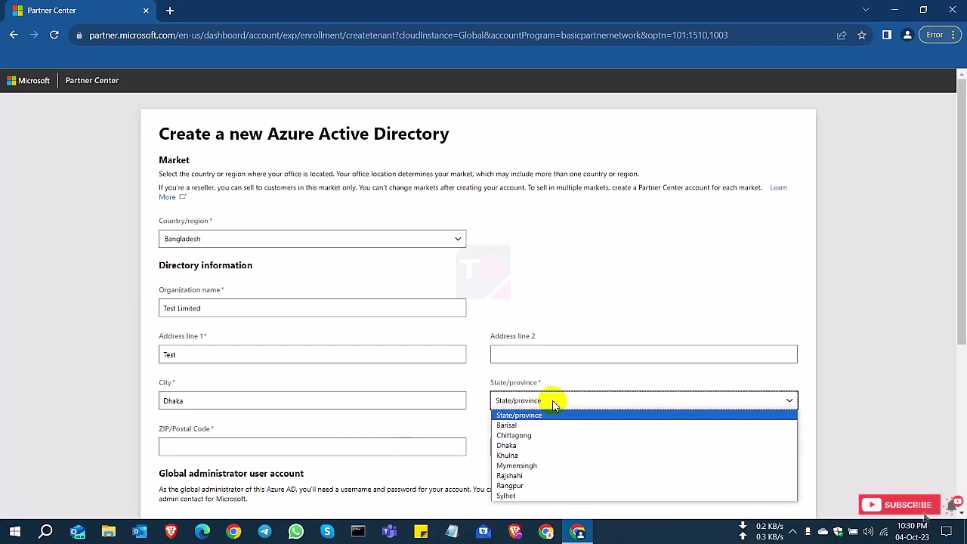
pyautogui.click(520, 445)
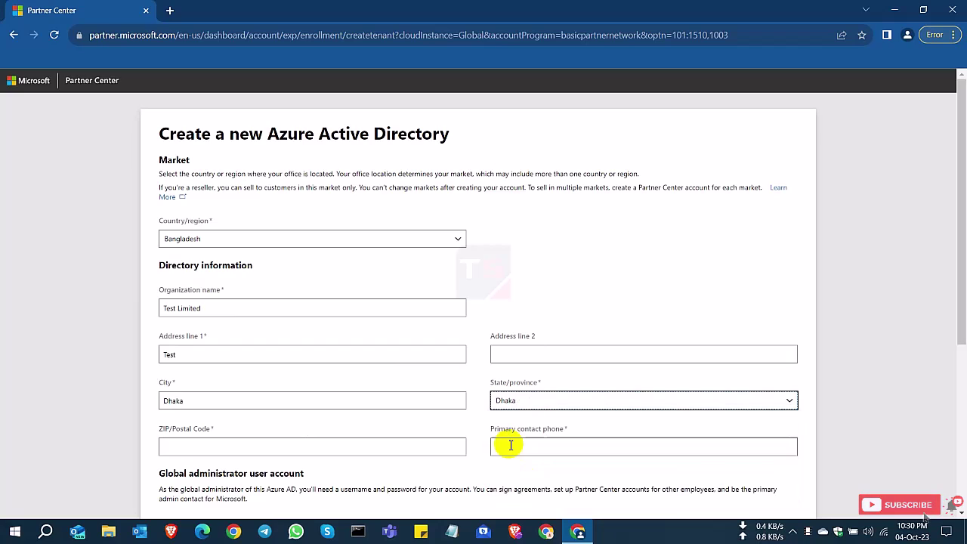
pyautogui.click(217, 445)
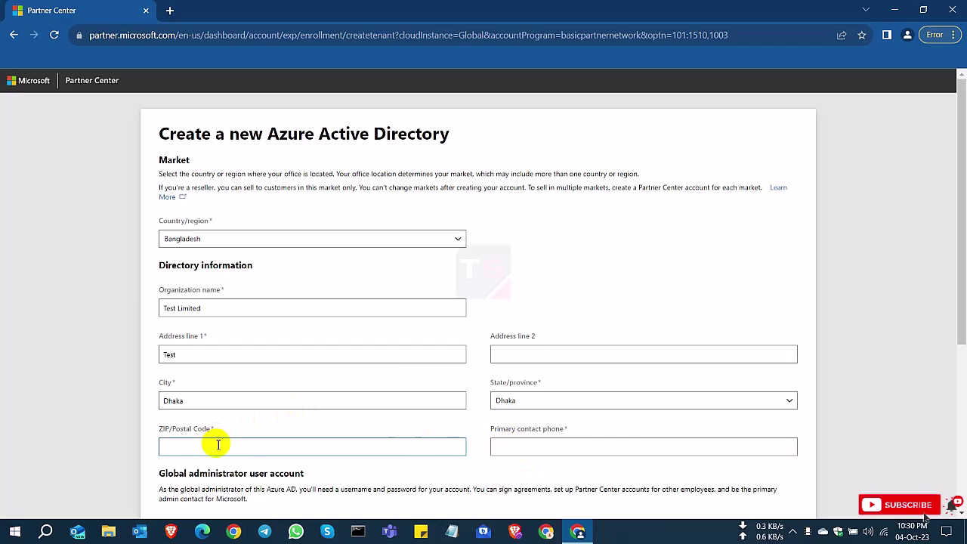
pyautogui.write('1230')
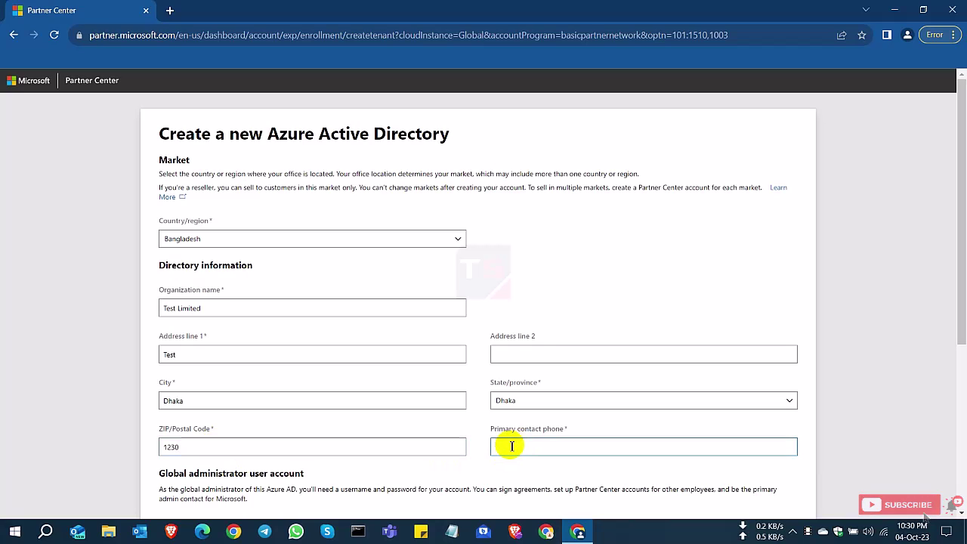
pyautogui.write('01')
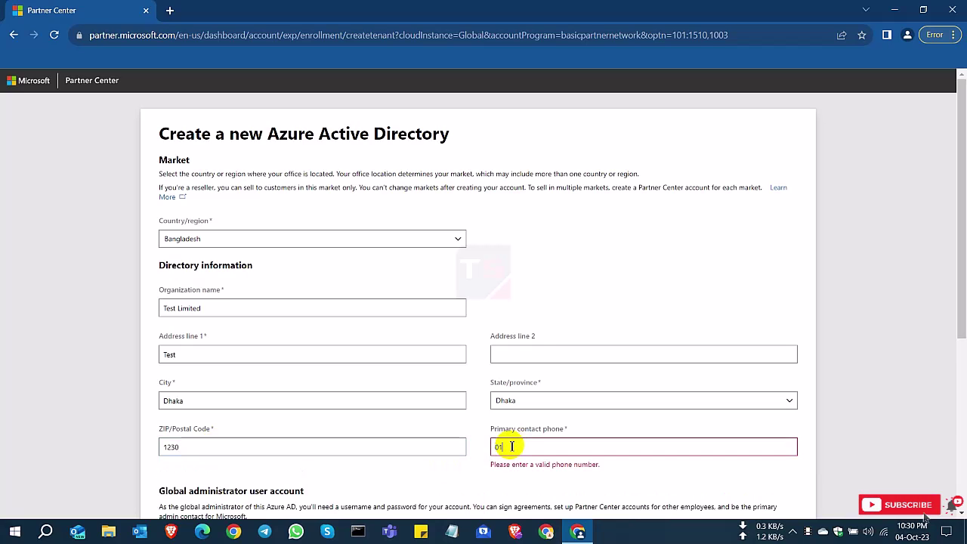
pyautogui.write('721111111')
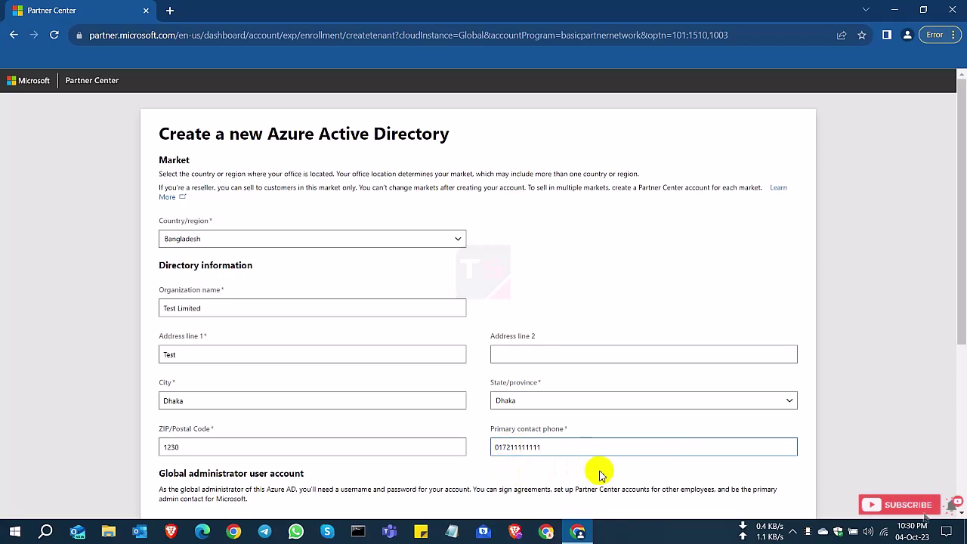
# - Enter the global administrator's first name Test, last name Admin and user name test
pyautogui.scroll(-2, 345, 412)
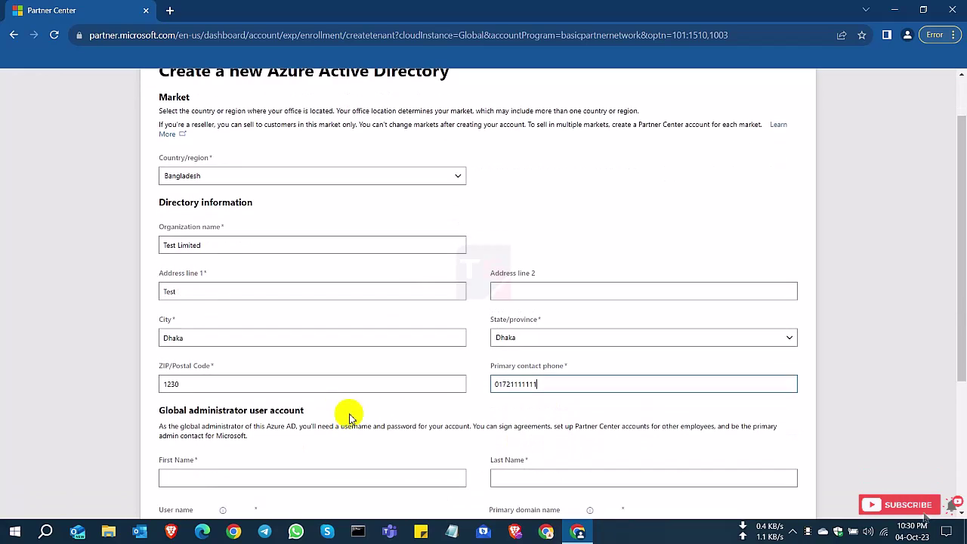
pyautogui.scroll(-1, 219, 398)
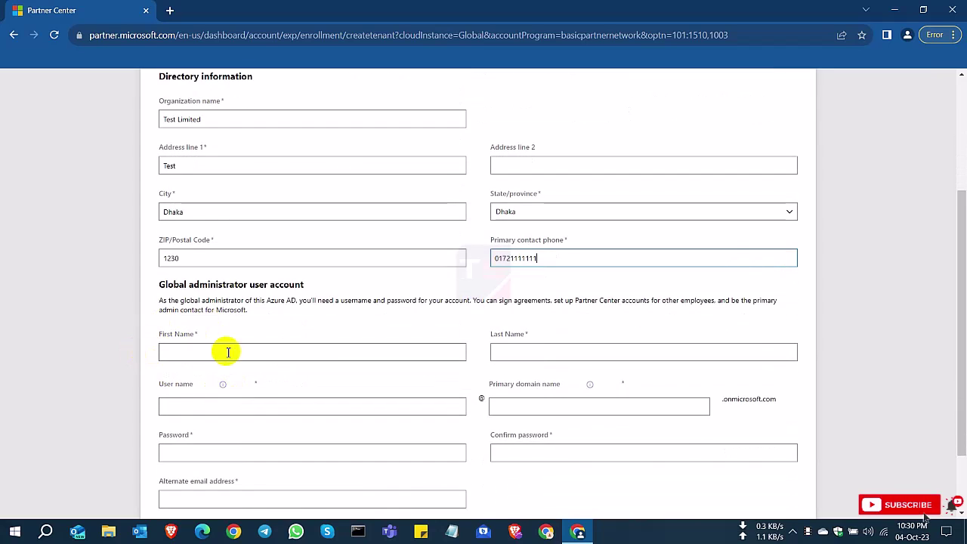
pyautogui.moveTo(165, 284); pyautogui.dragTo(291, 286)
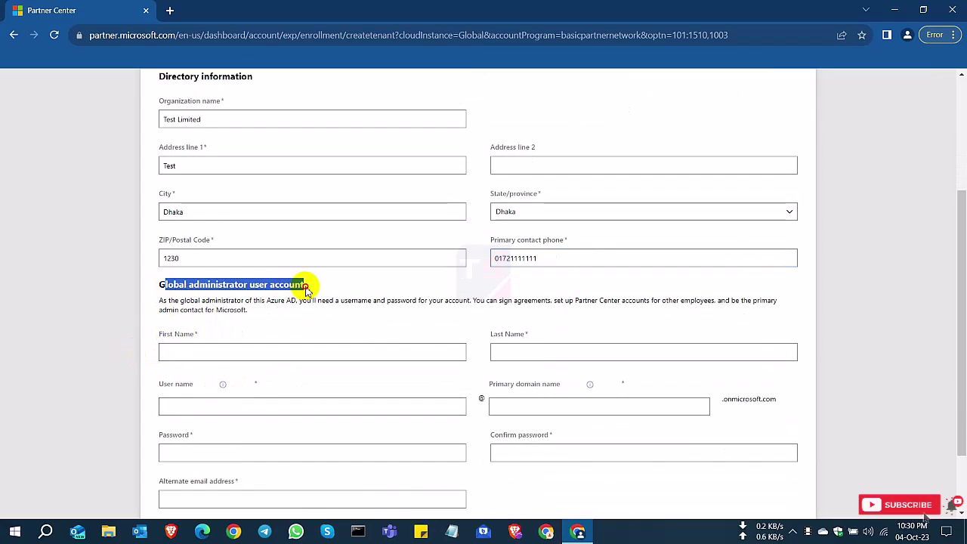
pyautogui.click(228, 349)
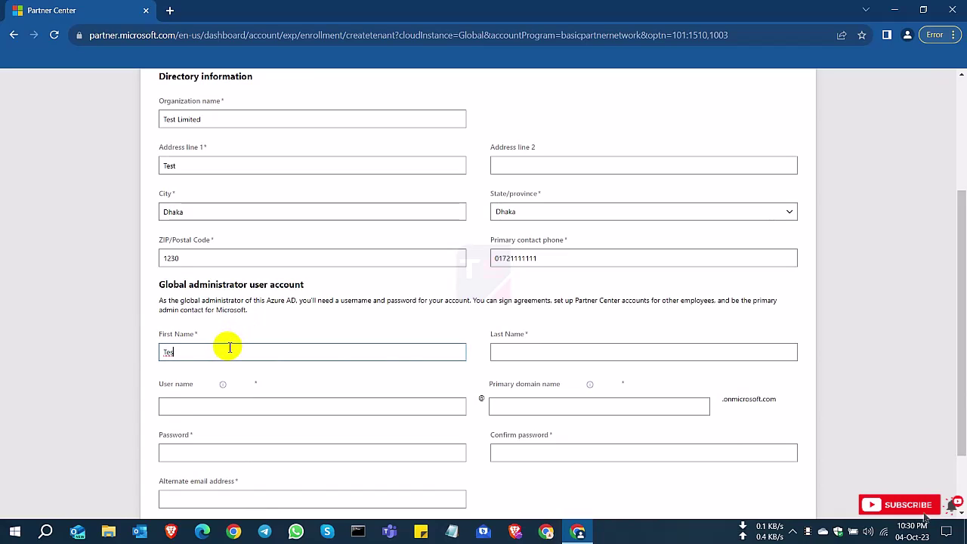
pyautogui.click(534, 352)
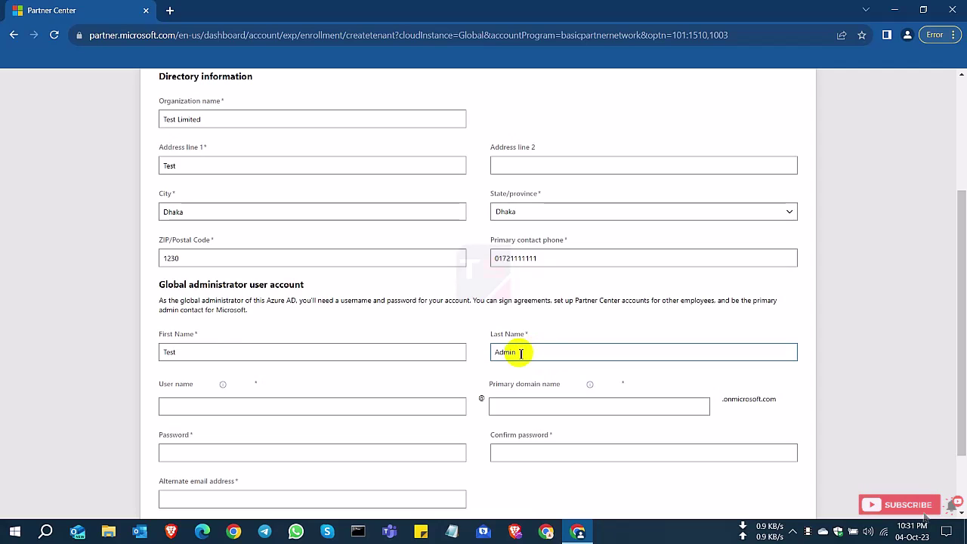
pyautogui.moveTo(128, 381); pyautogui.dragTo(191, 411)
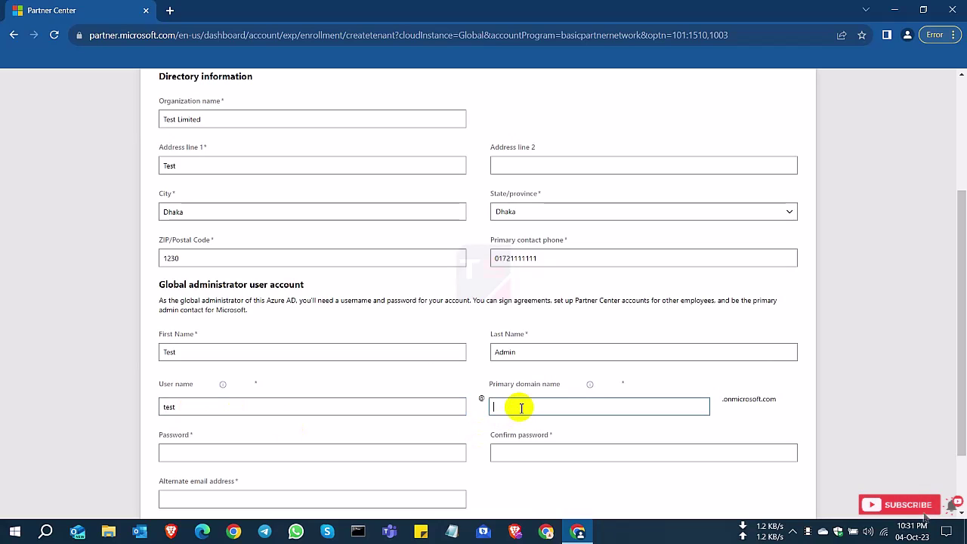
# - Enter a primary domain name, retrying until testltdMPN is reported available
pyautogui.moveTo(488, 386); pyautogui.dragTo(566, 393)
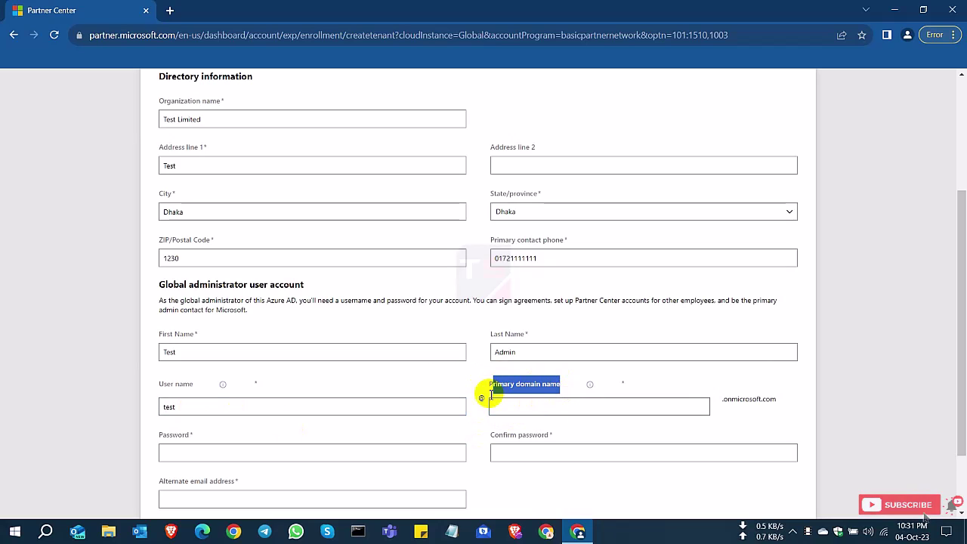
pyautogui.moveTo(722, 399); pyautogui.dragTo(784, 398)
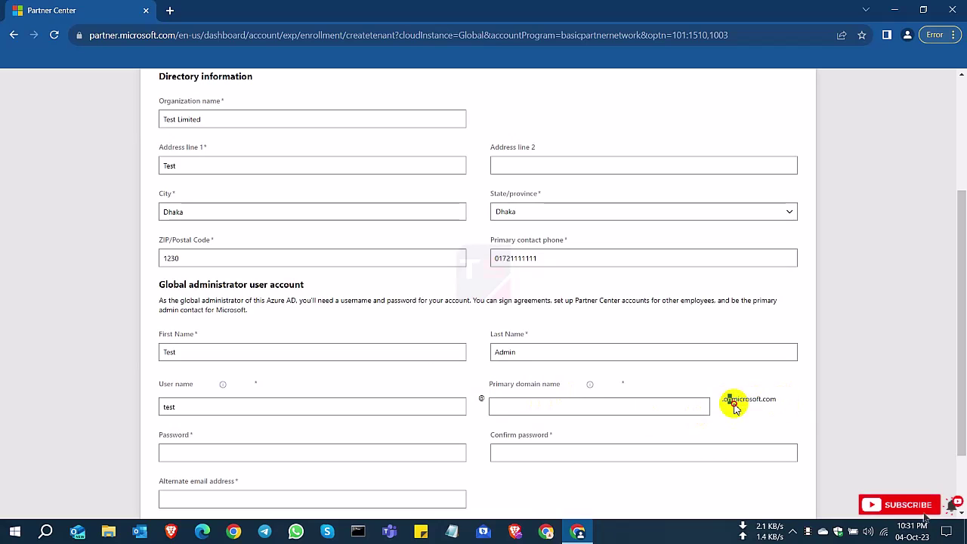
pyautogui.click(593, 408)
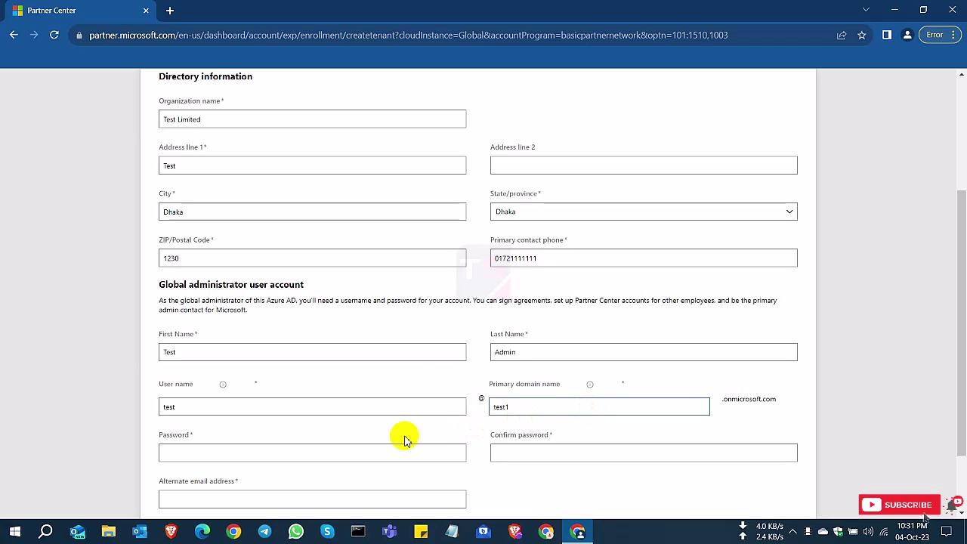
pyautogui.click(295, 459)
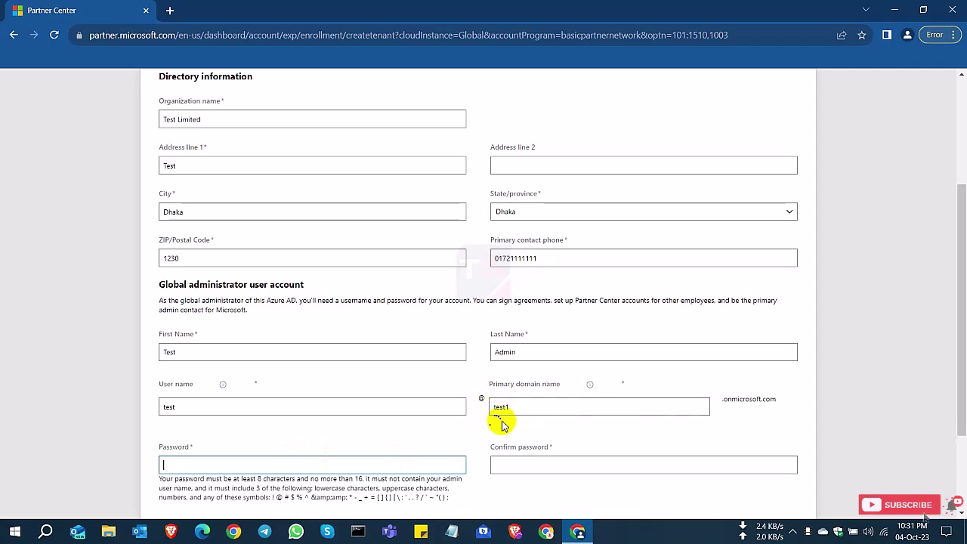
pyautogui.click(520, 404)
pyautogui.moveTo(495, 425); pyautogui.dragTo(531, 423)
pyautogui.click(524, 409)
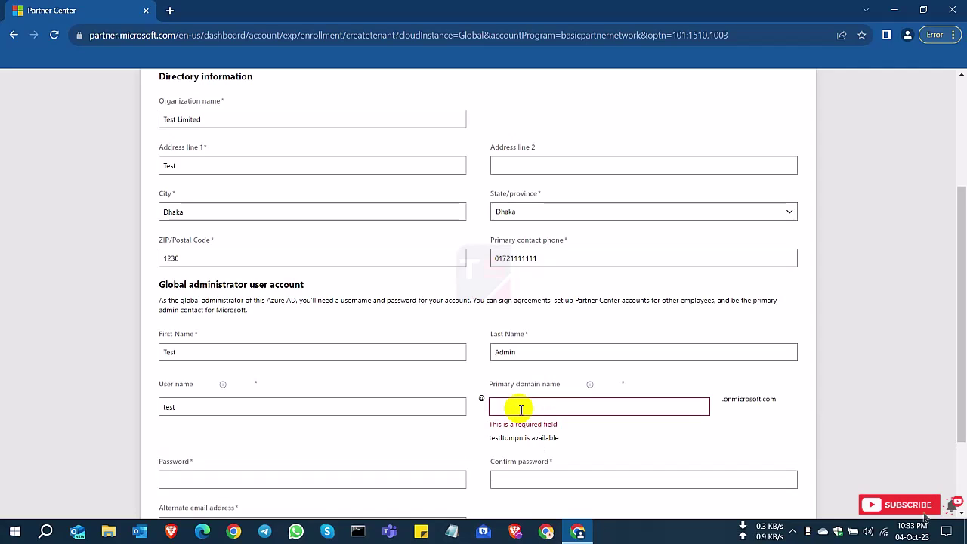
pyautogui.write('tdMPN')
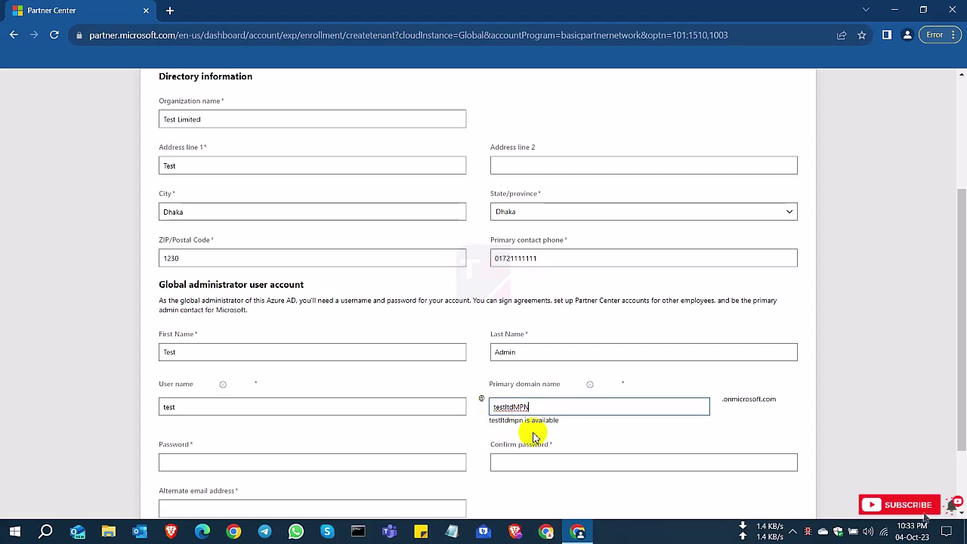
pyautogui.click(588, 429)
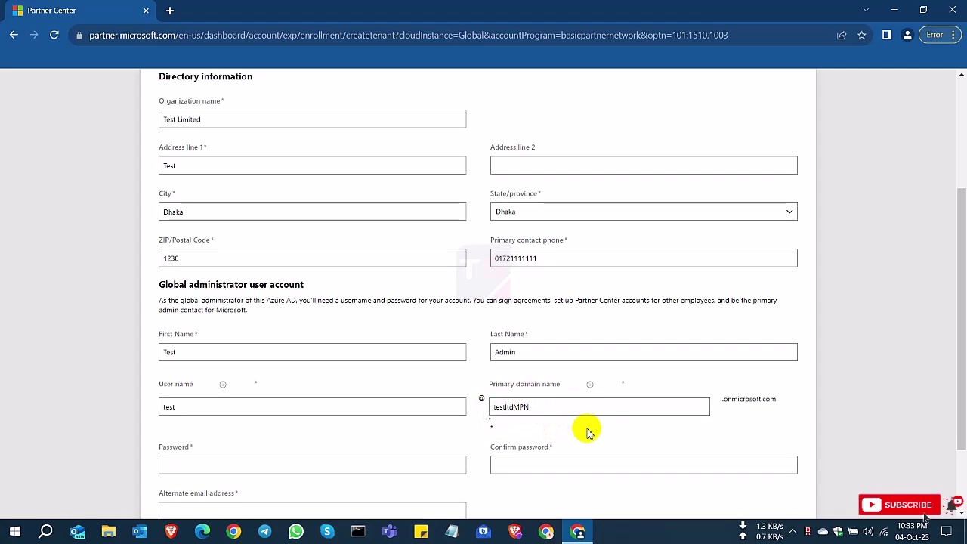
pyautogui.moveTo(526, 420); pyautogui.dragTo(559, 421)
pyautogui.click(501, 420)
# - Enter and confirm the admin account password
pyautogui.click(578, 431)
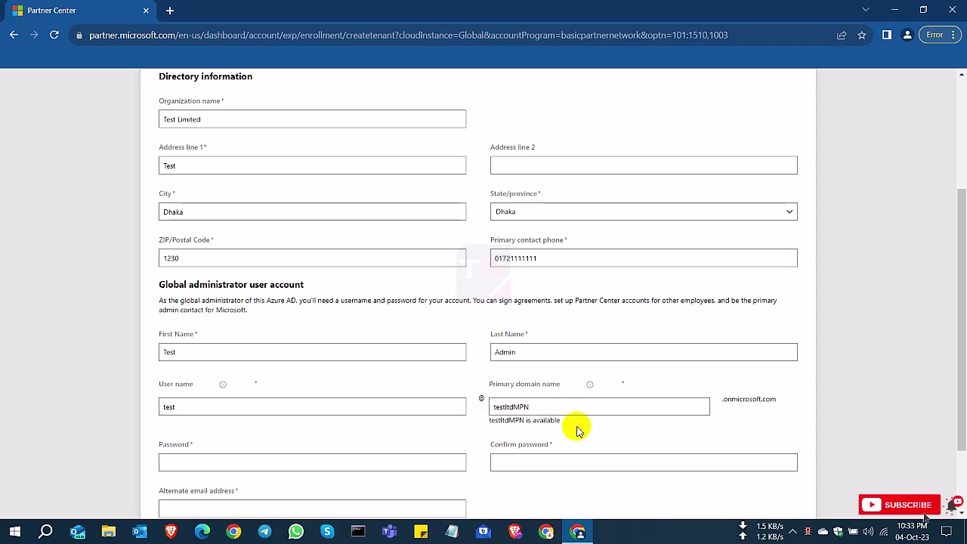
pyautogui.click(281, 463)
pyautogui.write('T')
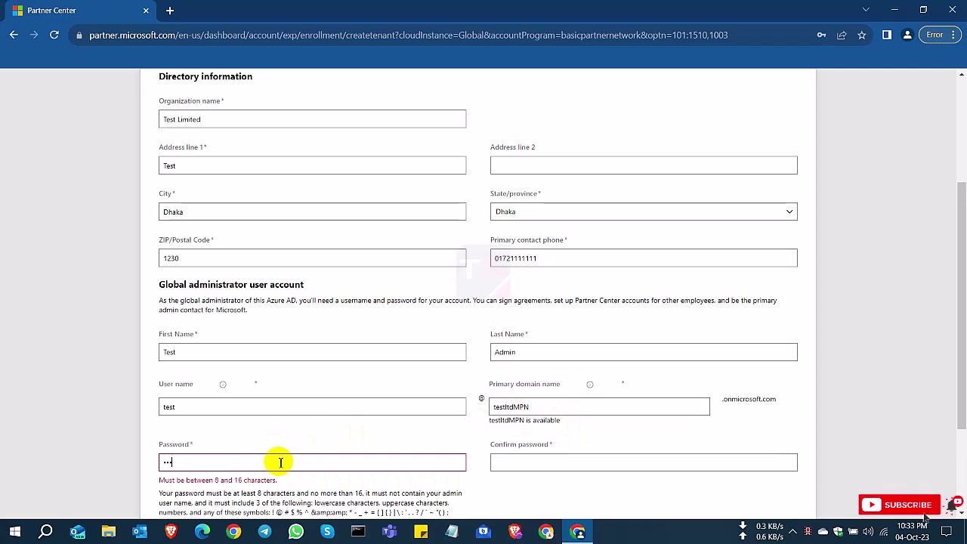
pyautogui.write('est@123')
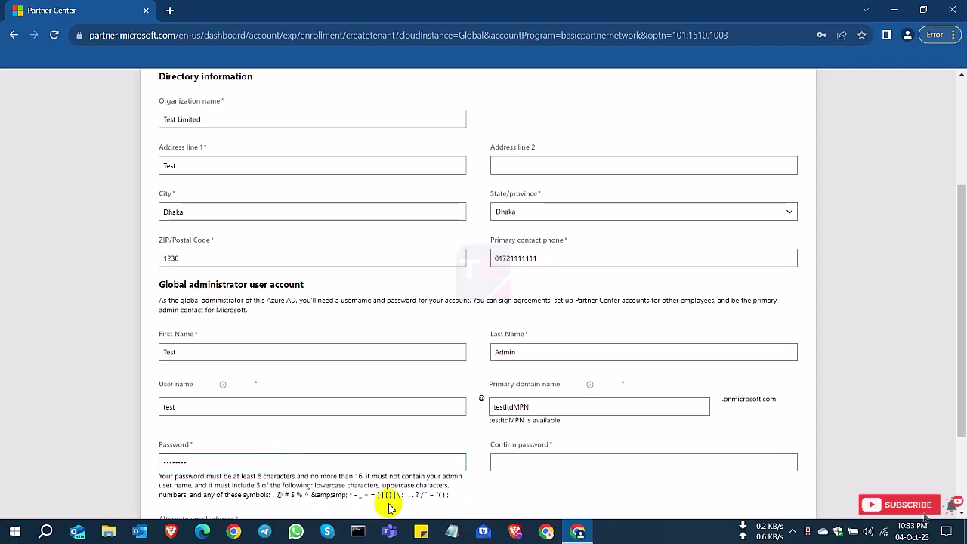
pyautogui.click(548, 457)
pyautogui.write('T')
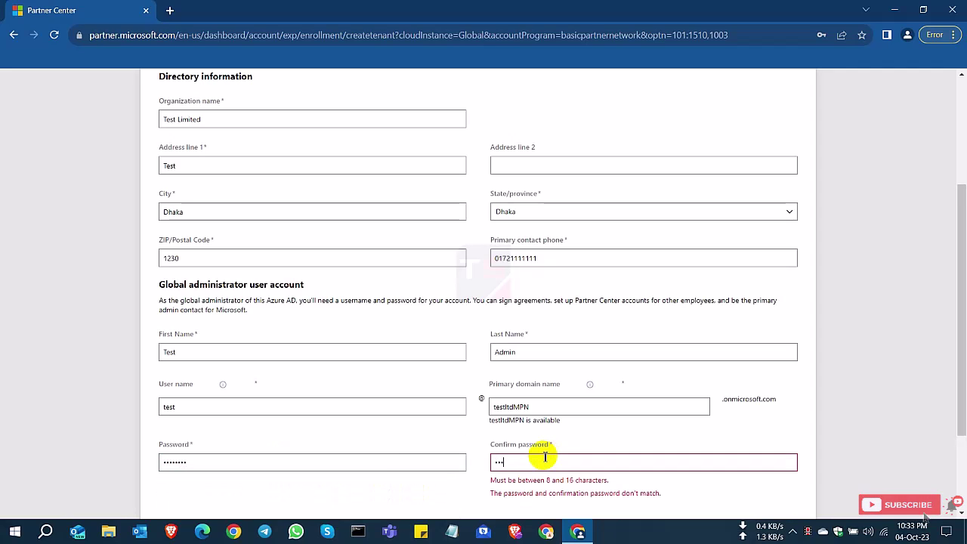
pyautogui.write('est@123')
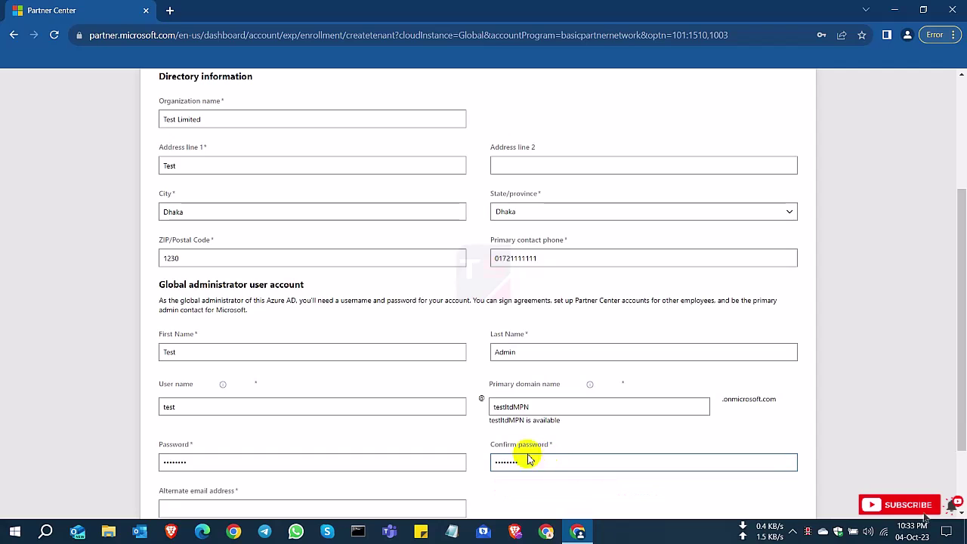
# - Enter the alternate email address, recheck the domain name and submit the administrator details
pyautogui.scroll(-1, 524, 454)
pyautogui.click(216, 447)
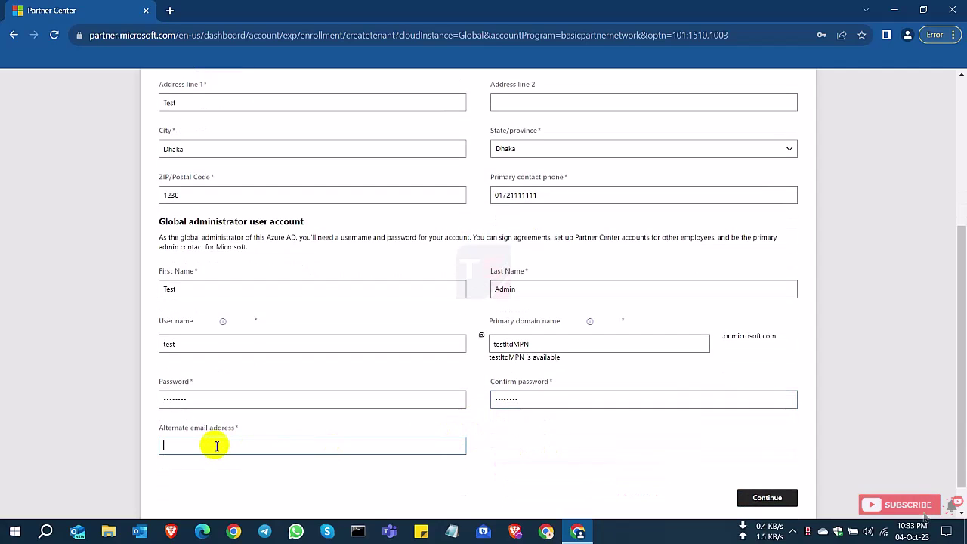
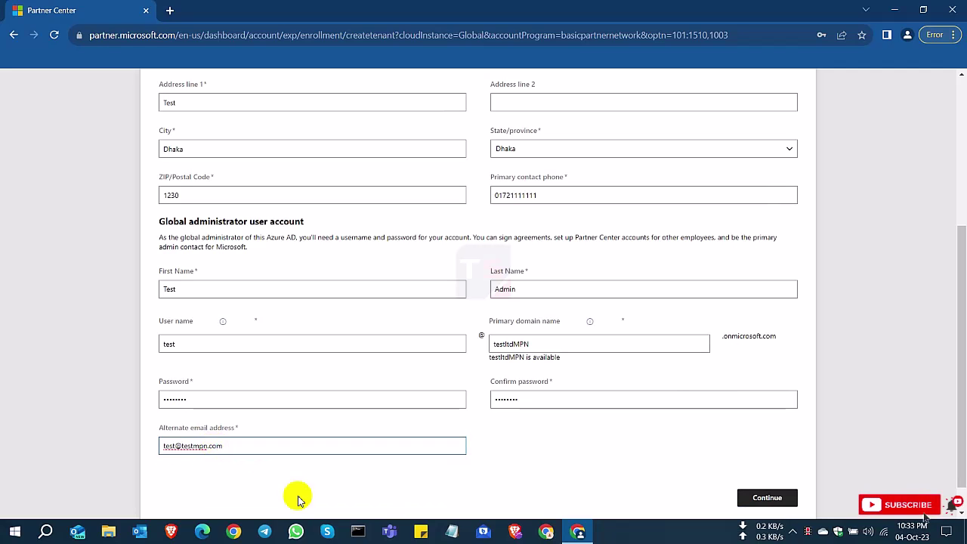
pyautogui.click(449, 466)
pyautogui.scroll(4, 562, 425)
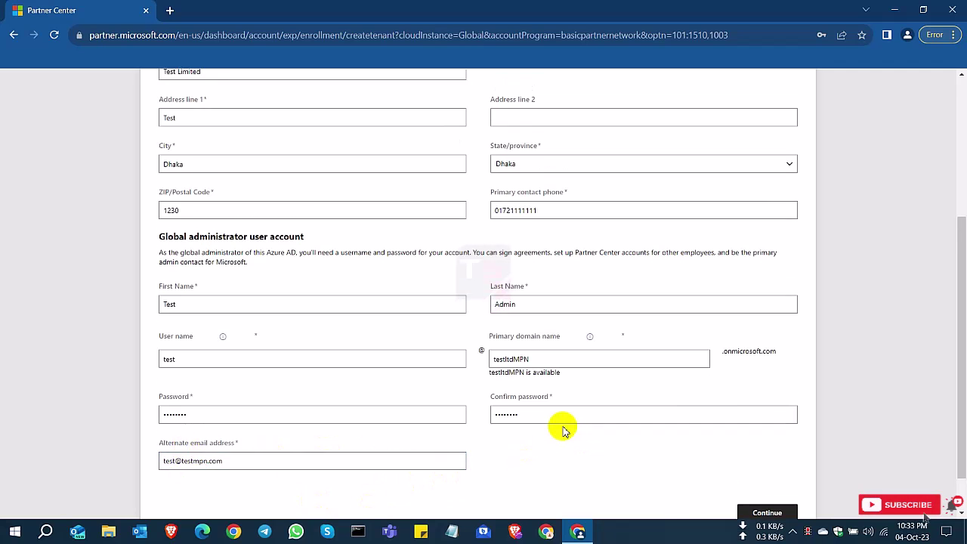
pyautogui.scroll(-4, 348, 302)
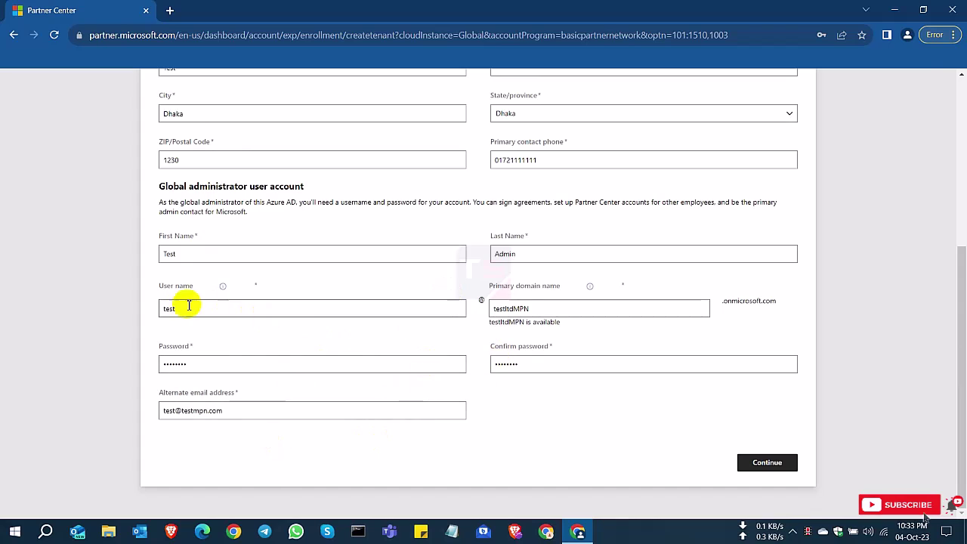
pyautogui.click(540, 306)
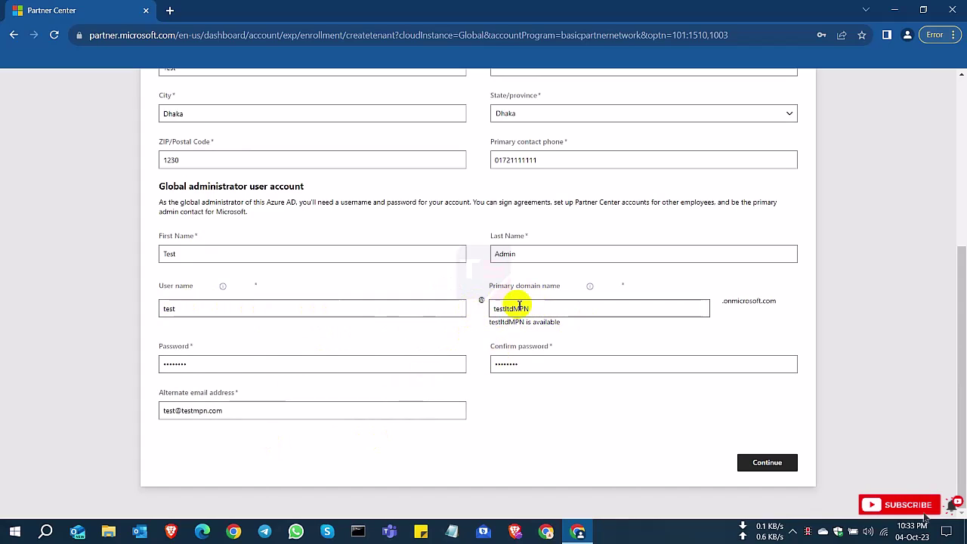
pyautogui.click(769, 463)
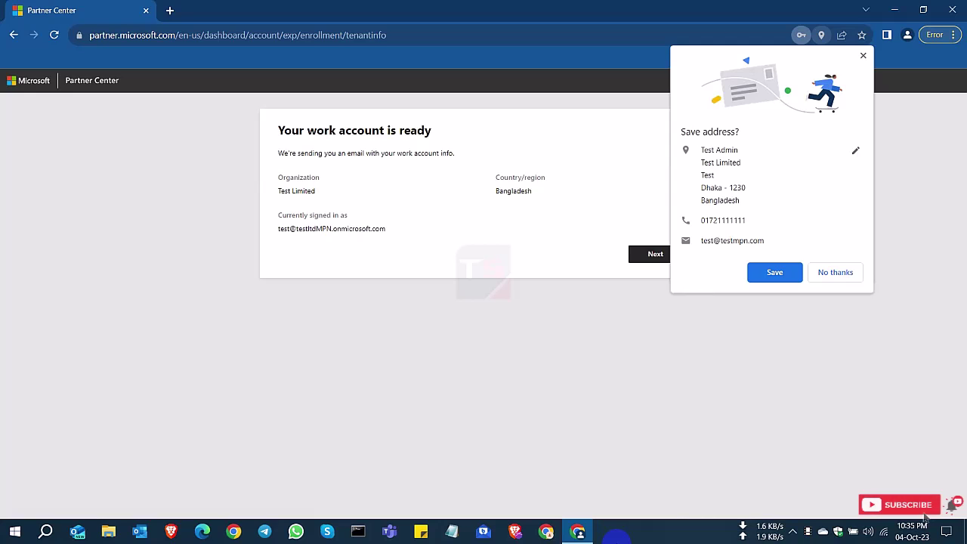
# - Dismiss the browser's save-address and save-password prompts and copy the signed-in account address
pyautogui.click(835, 272)
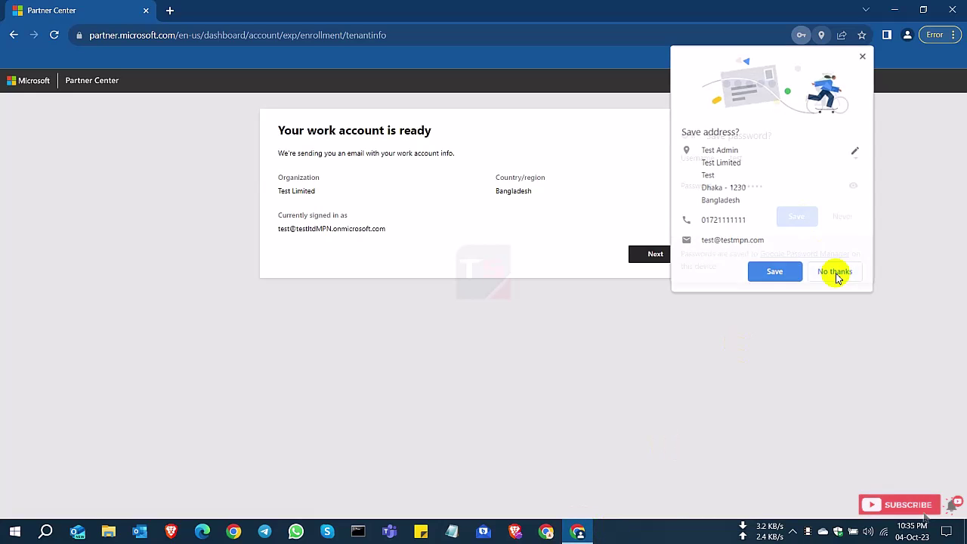
pyautogui.click(840, 217)
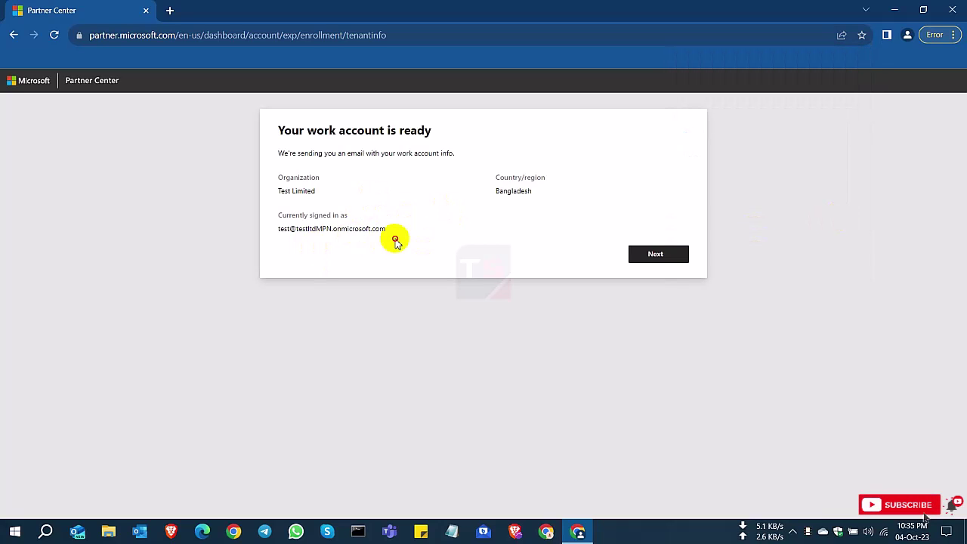
pyautogui.moveTo(386, 230); pyautogui.dragTo(280, 229)
pyautogui.rightClick(318, 229)
pyautogui.click(333, 237)
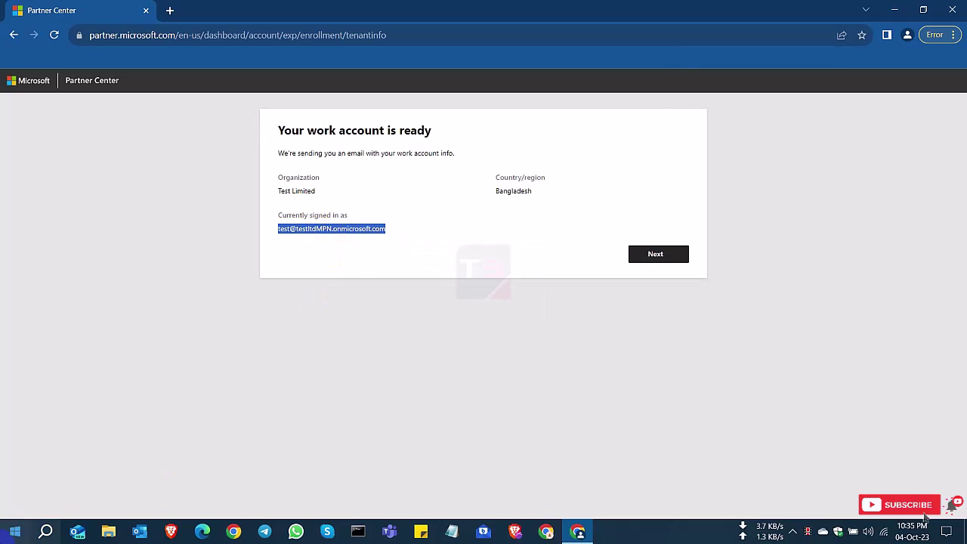
# - Paste the work account address into a new Notepad note, then minimize it
pyautogui.click(451, 533)
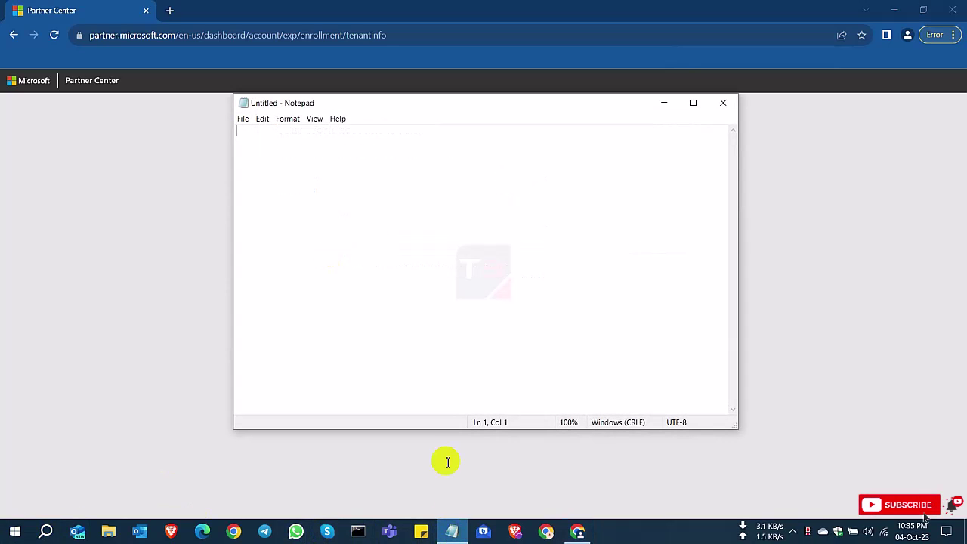
pyautogui.hotkey('ctrl', 'v')
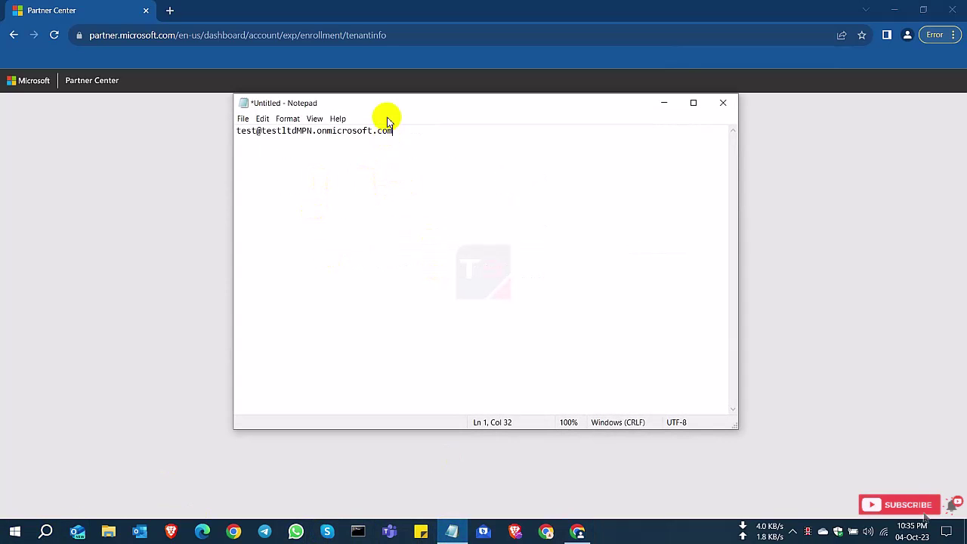
pyautogui.moveTo(385, 107); pyautogui.dragTo(405, 215)
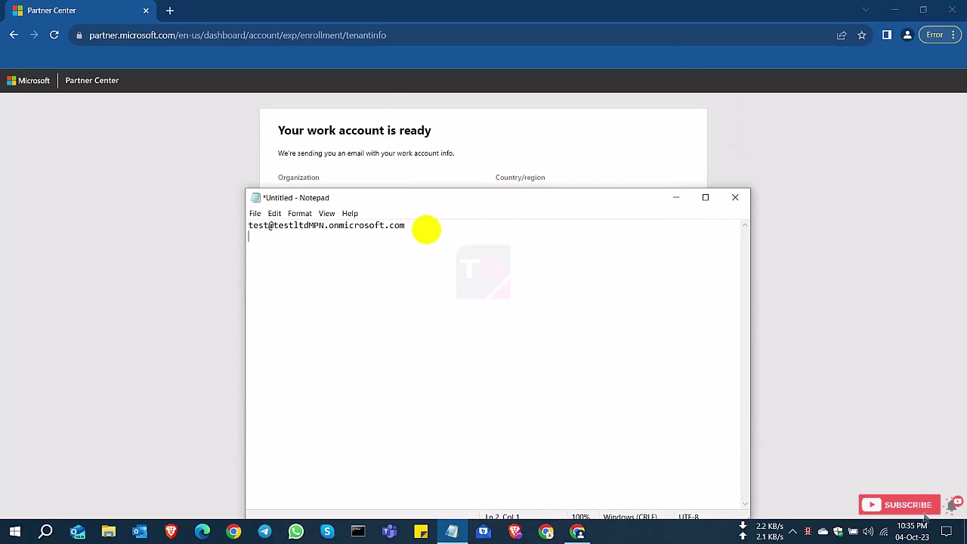
pyautogui.click(677, 199)
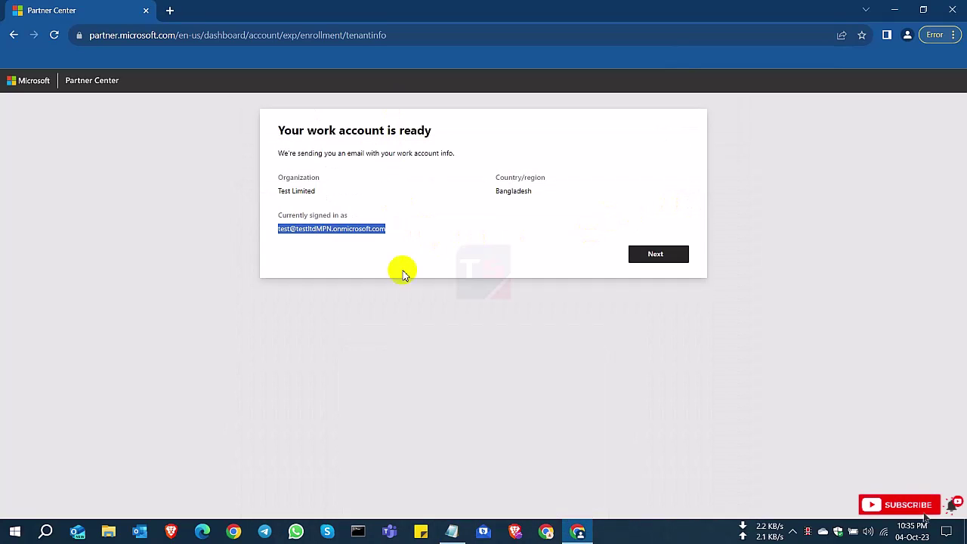
# - Continue past the account-ready page and confirm staying signed in
pyautogui.click(672, 253)
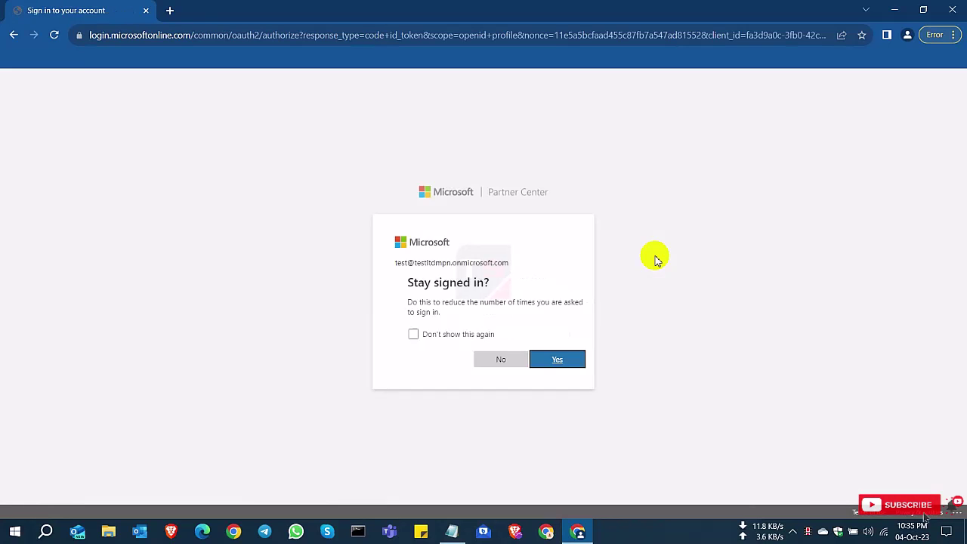
pyautogui.moveTo(397, 263); pyautogui.dragTo(493, 264)
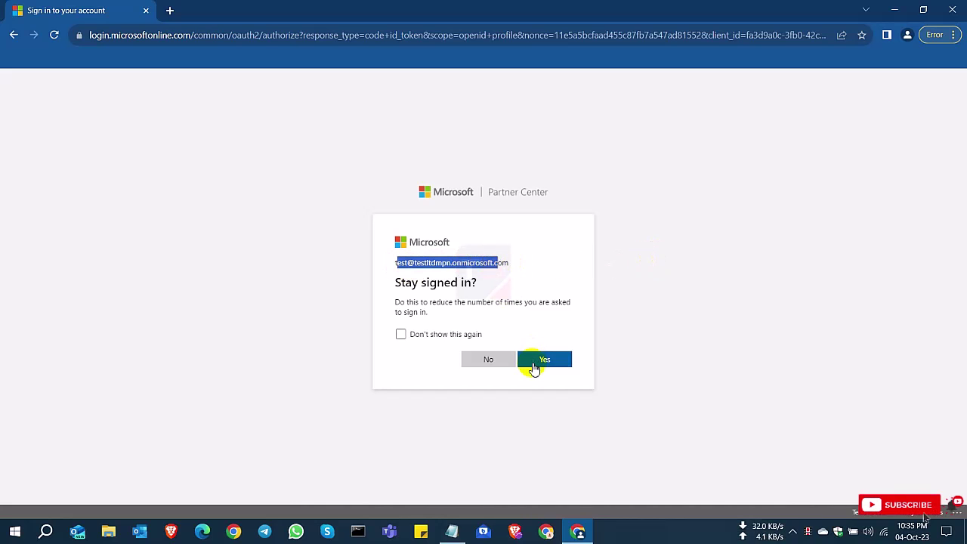
pyautogui.click(535, 366)
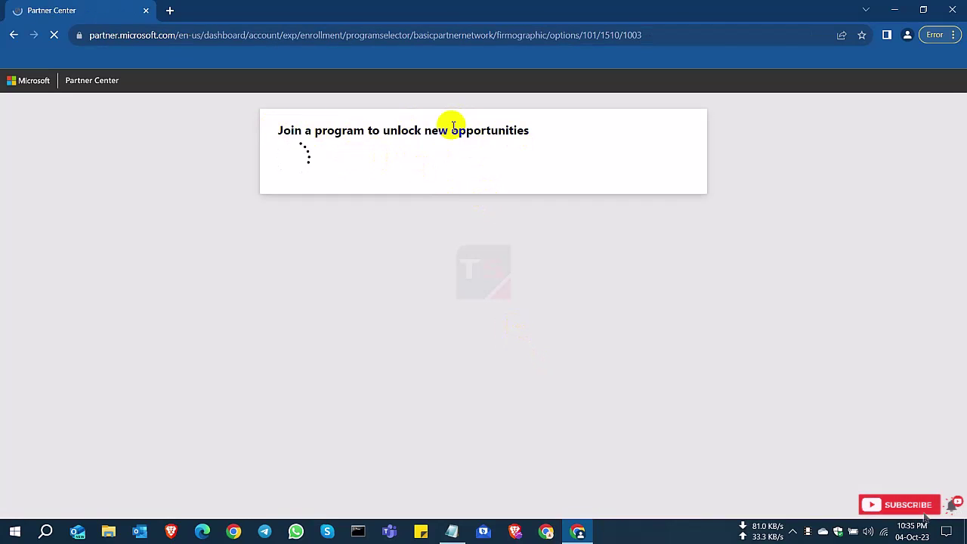
# - Compare both programs, pick the Microsoft AI Cloud Partner Program instead of the CSP indirect reseller, and continue
pyautogui.moveTo(346, 175); pyautogui.dragTo(462, 179)
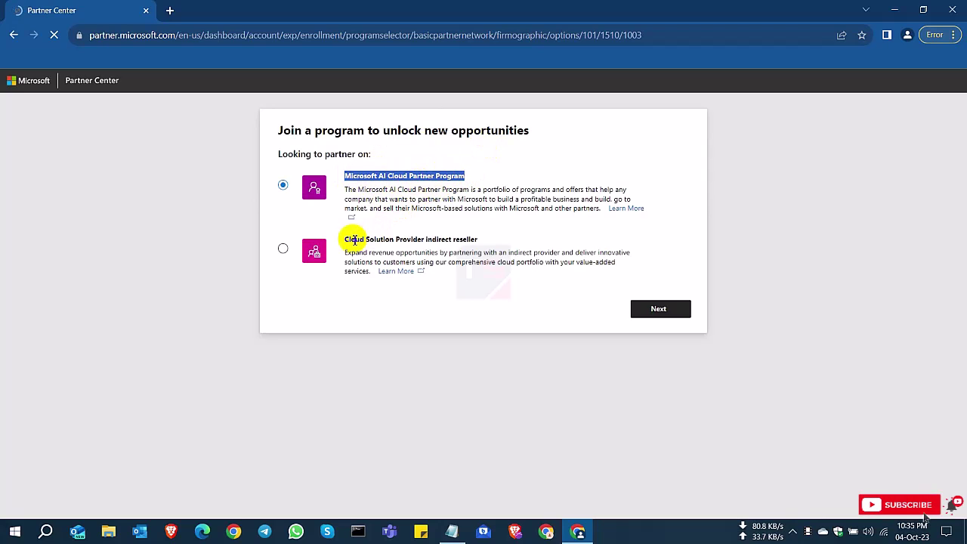
pyautogui.moveTo(349, 239); pyautogui.dragTo(471, 239)
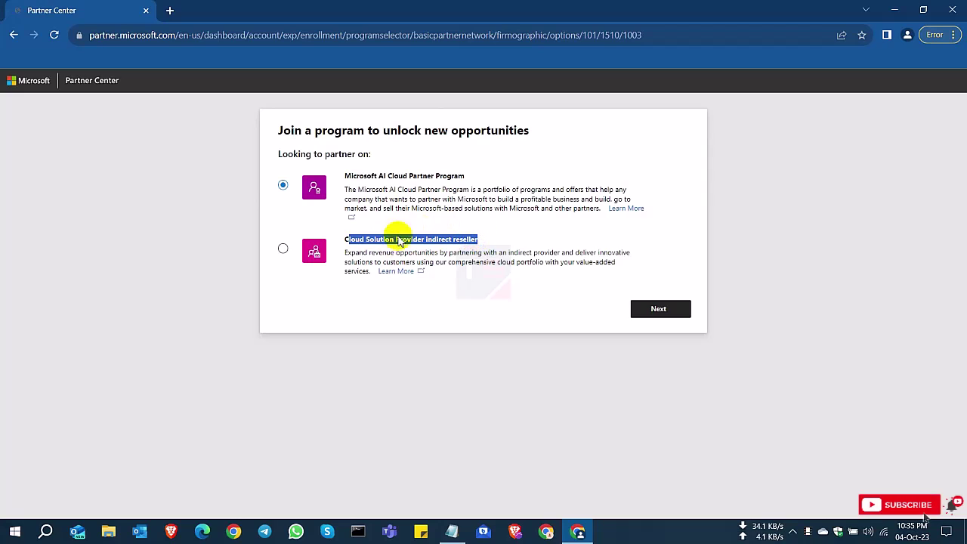
pyautogui.click(285, 250)
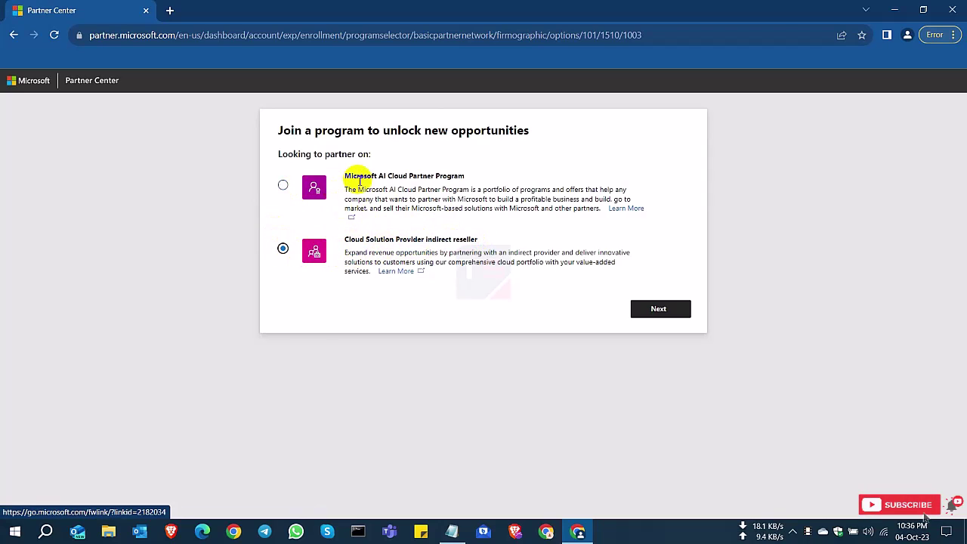
pyautogui.moveTo(360, 178); pyautogui.dragTo(443, 173)
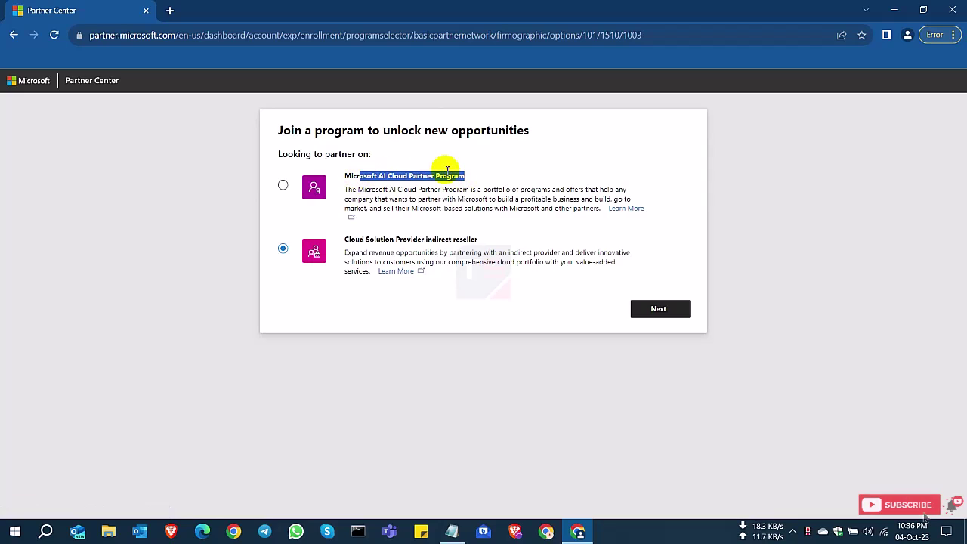
pyautogui.click(283, 186)
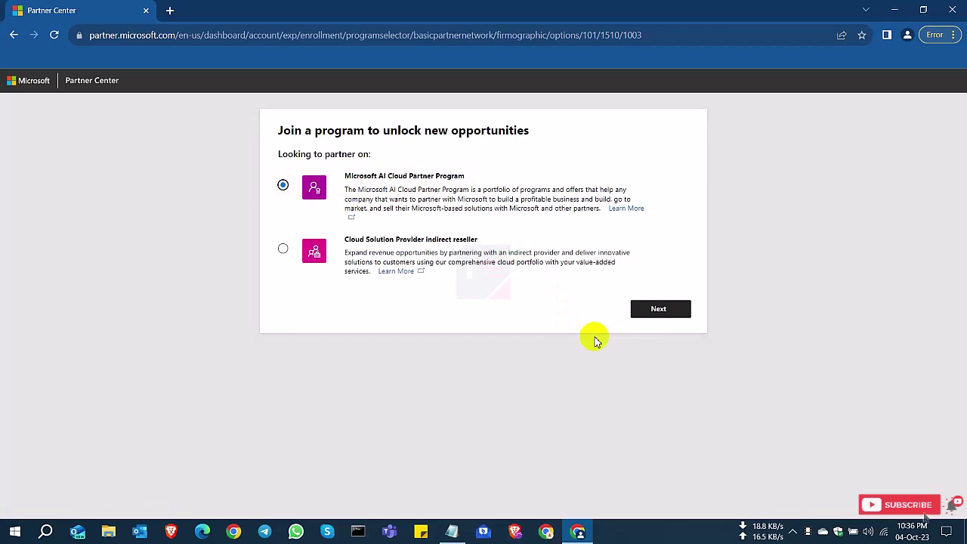
pyautogui.click(655, 311)
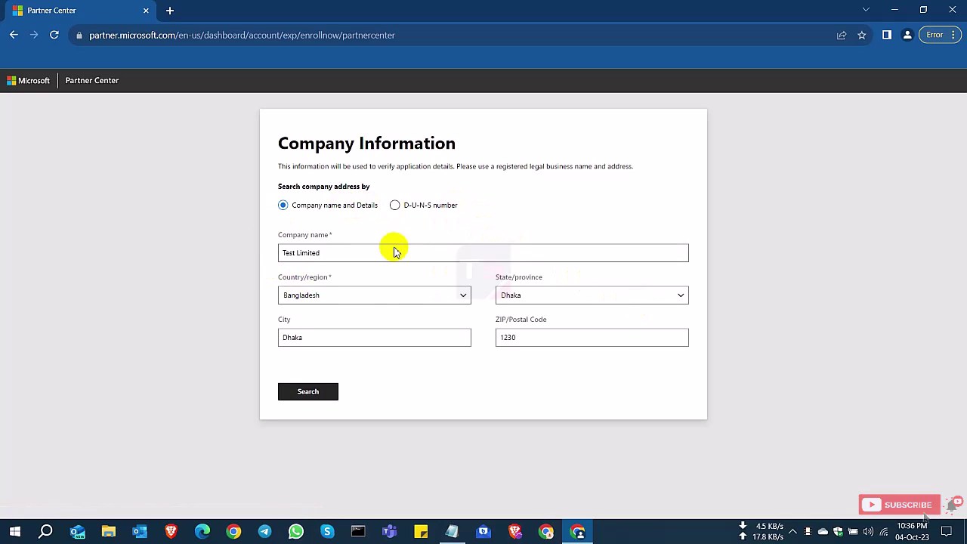
# - Search for the company, and after no results, choose to enter the company details manually
pyautogui.moveTo(288, 147); pyautogui.dragTo(460, 162)
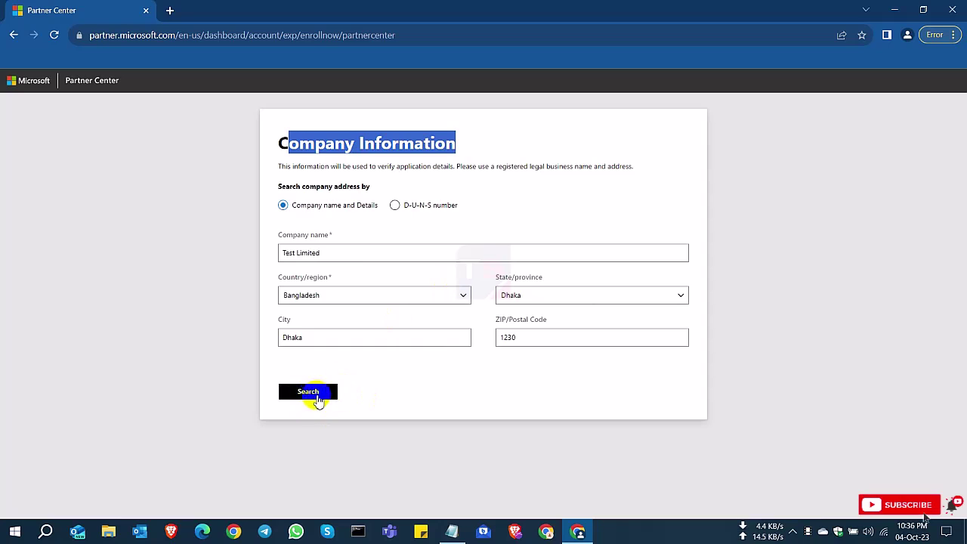
pyautogui.click(318, 393)
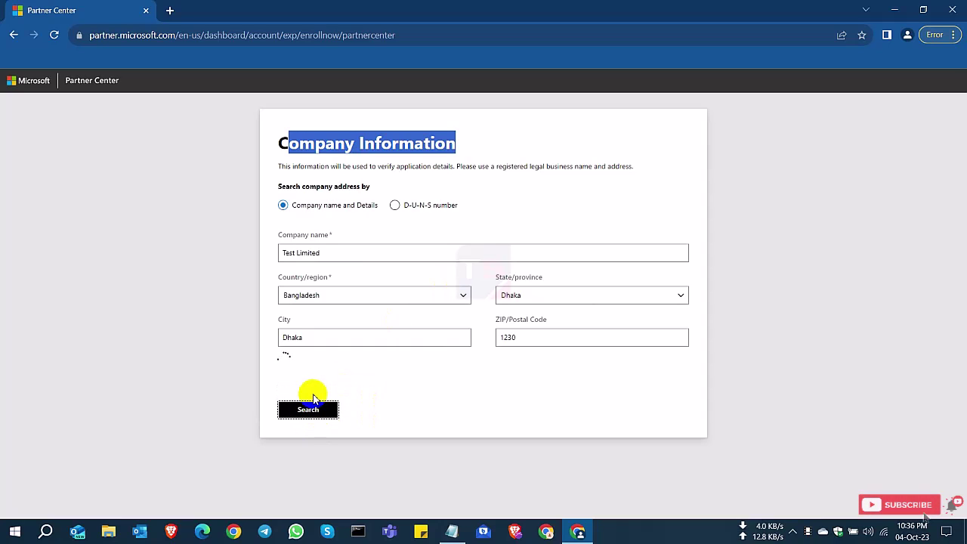
pyautogui.scroll(-1, 522, 374)
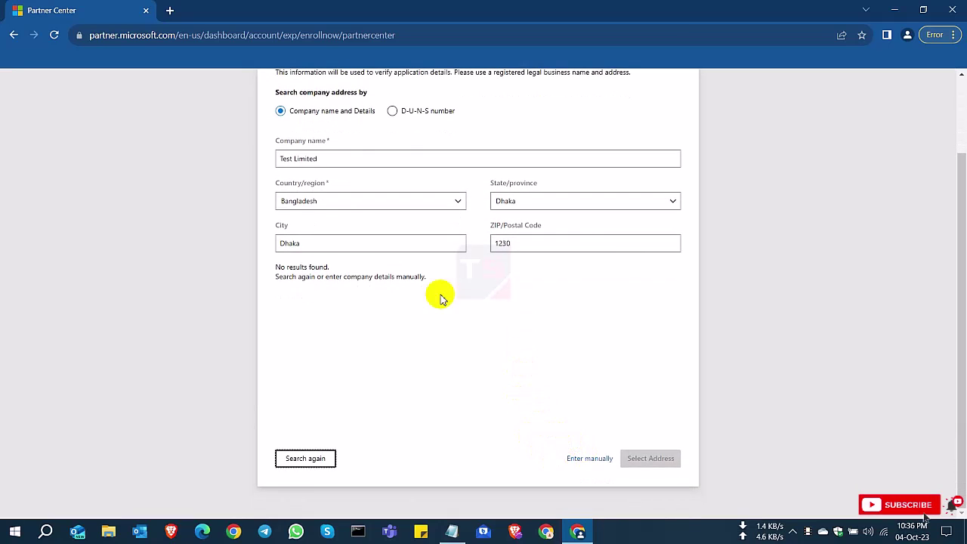
pyautogui.moveTo(274, 266); pyautogui.dragTo(426, 280)
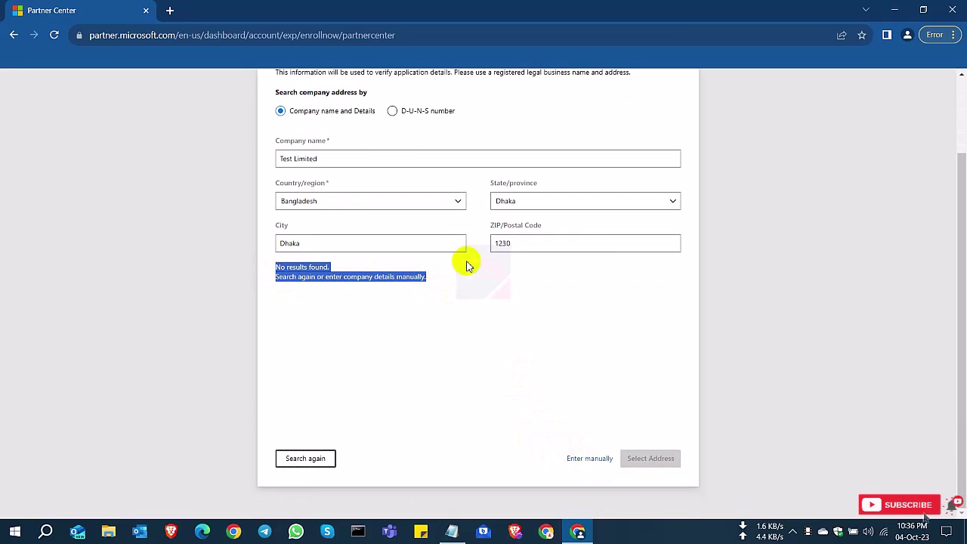
pyautogui.click(434, 300)
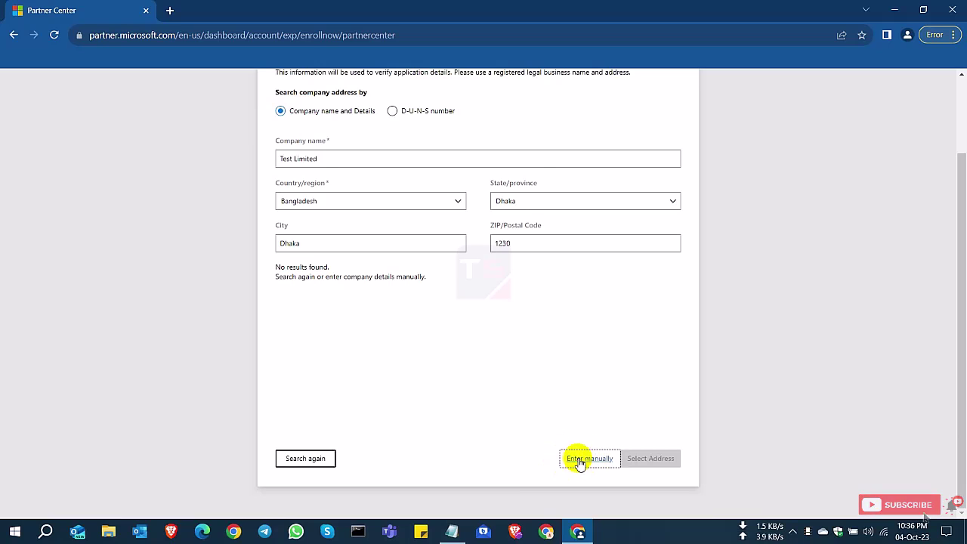
pyautogui.click(579, 460)
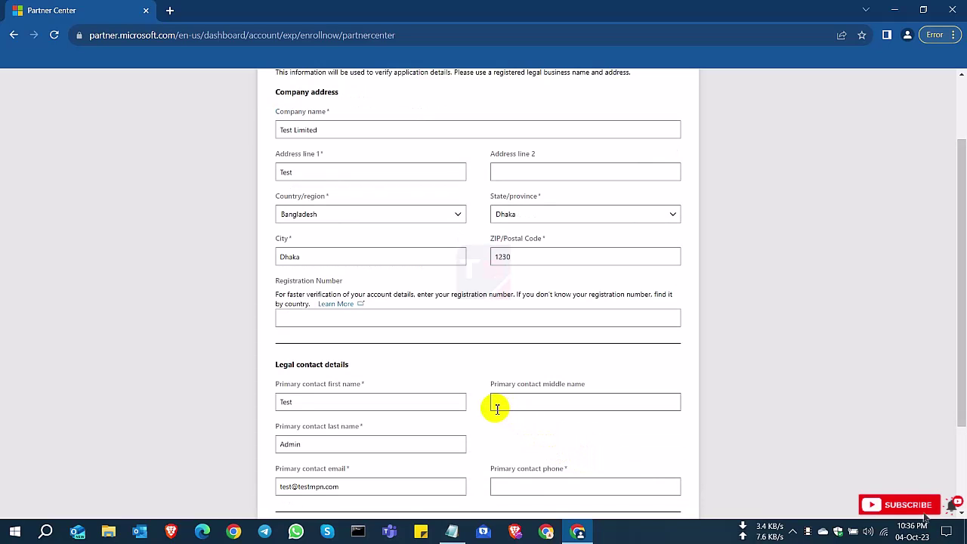
# - Enter the primary contact phone number and accept and continue
pyautogui.scroll(-2, 495, 408)
pyautogui.click(557, 360)
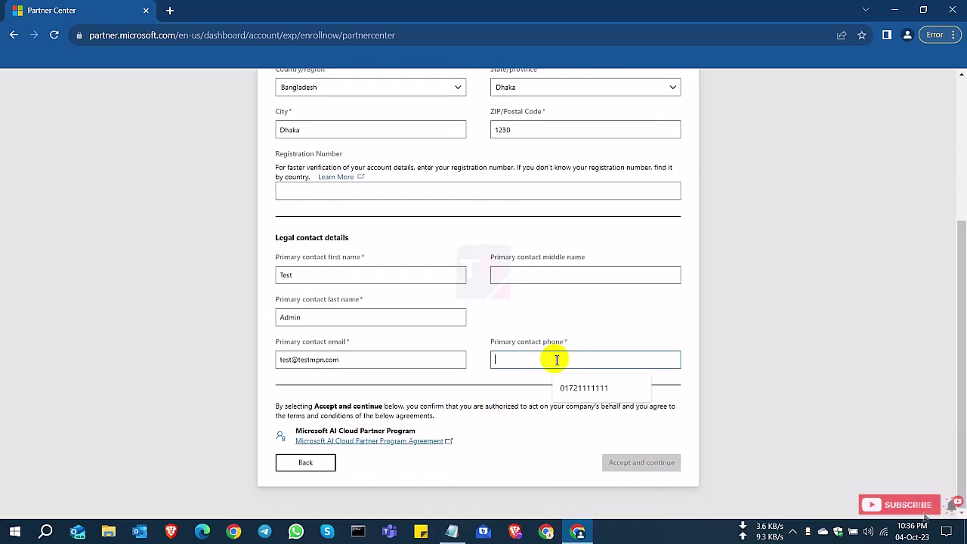
pyautogui.write('0171111111')
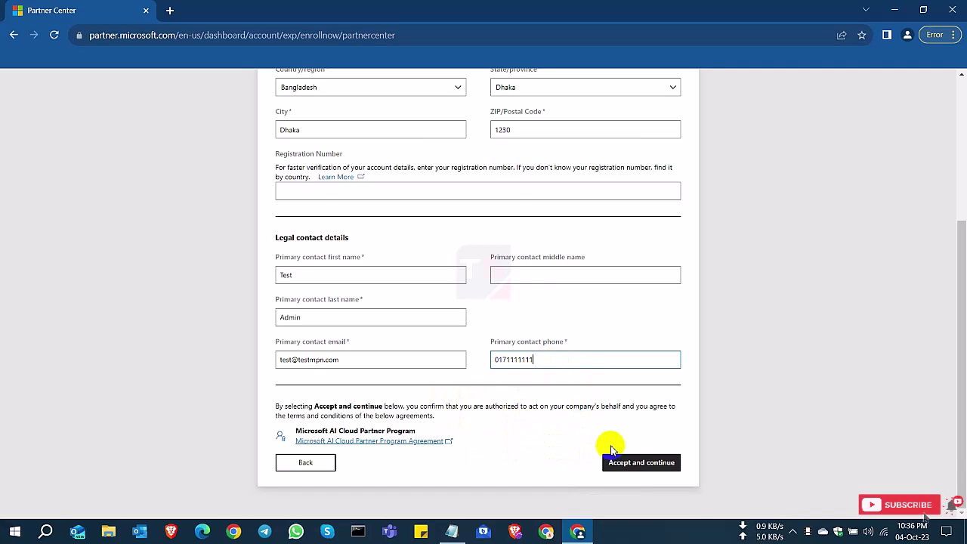
pyautogui.scroll(4, 594, 391)
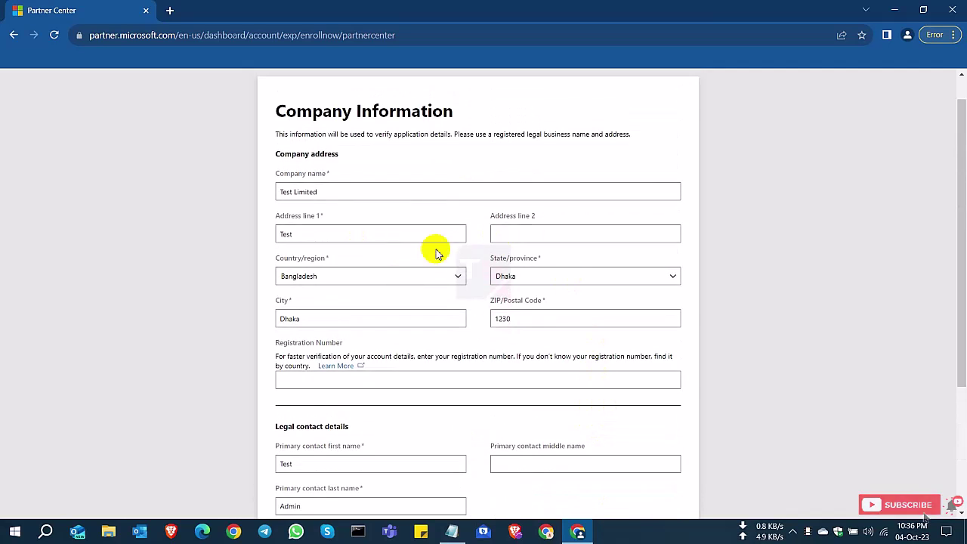
pyautogui.scroll(-4, 469, 299)
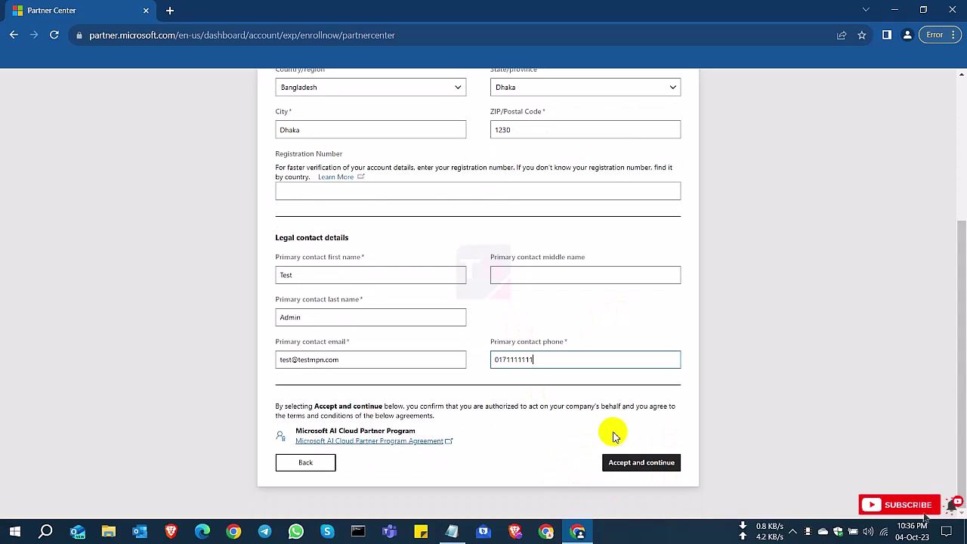
pyautogui.click(651, 469)
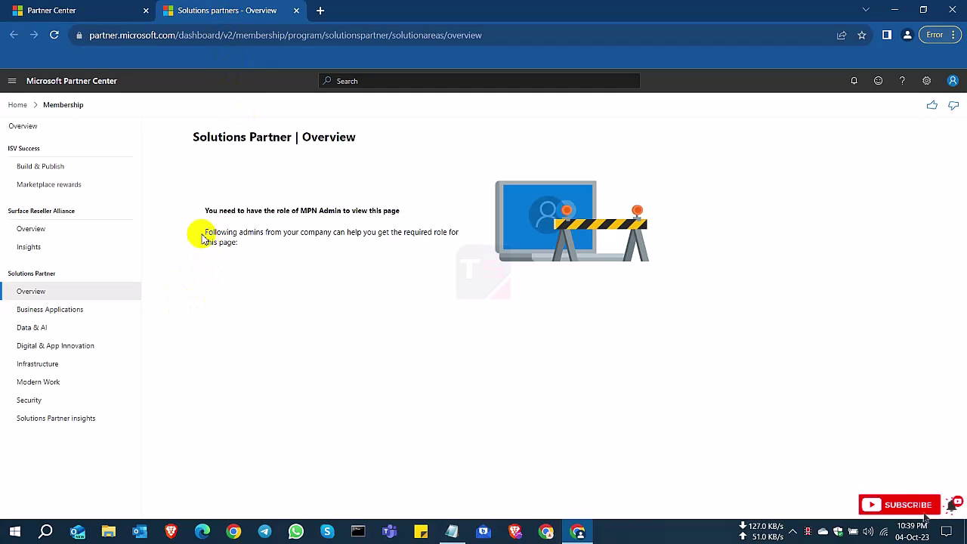
# - Highlight the Solutions Partner Overview message saying the MPN Admin role is required
pyautogui.moveTo(207, 211); pyautogui.dragTo(400, 218)
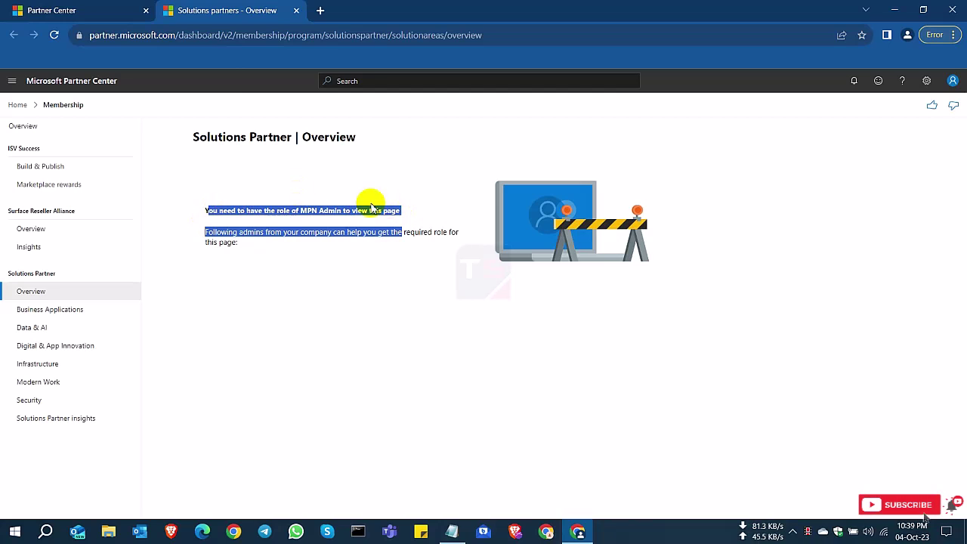
pyautogui.click(247, 243)
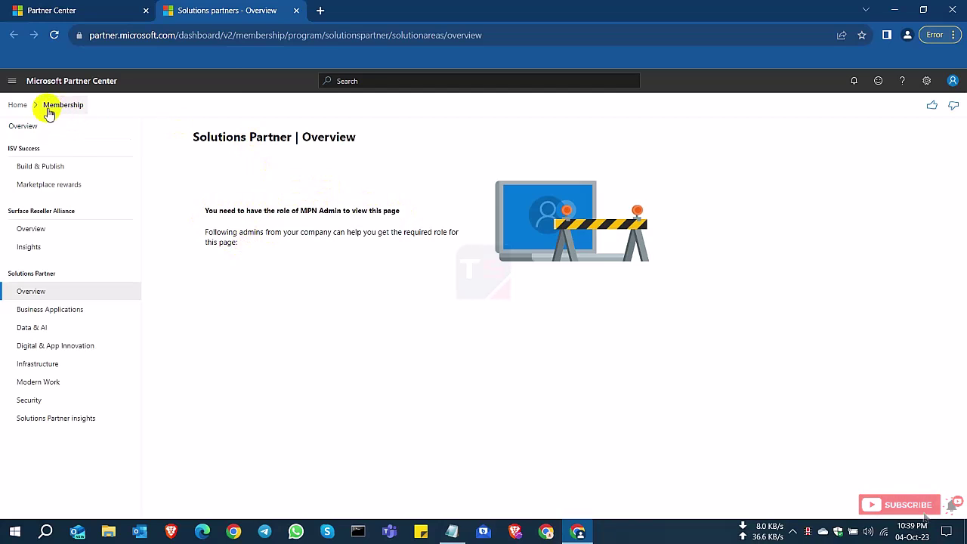
pyautogui.moveTo(206, 208); pyautogui.dragTo(355, 211)
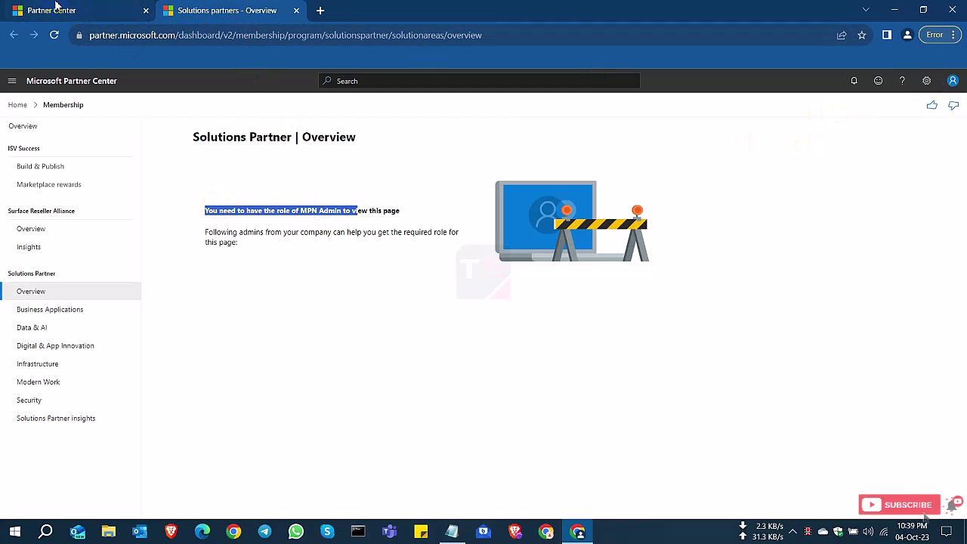
# - Return to the Partner Center tab and go to Account settings > Legal info
pyautogui.click(53, 9)
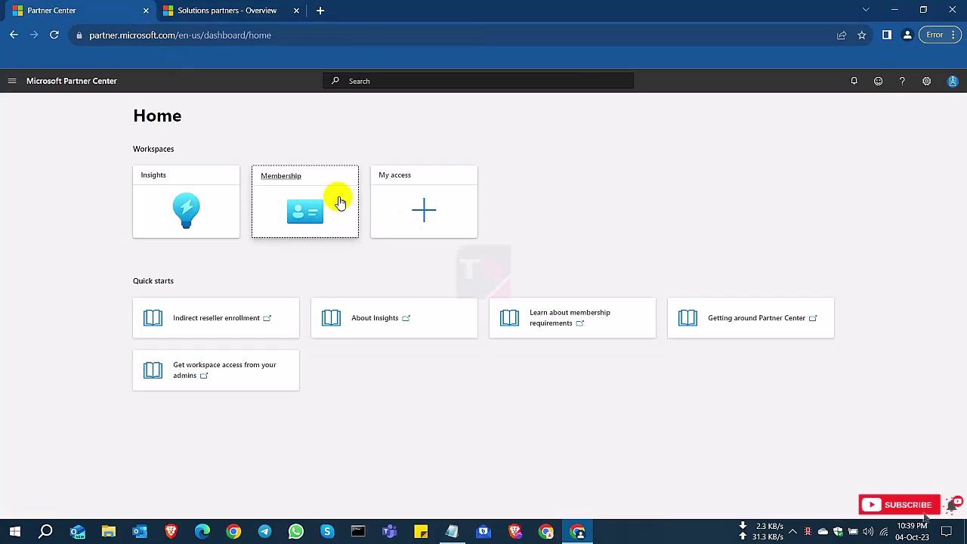
pyautogui.click(927, 81)
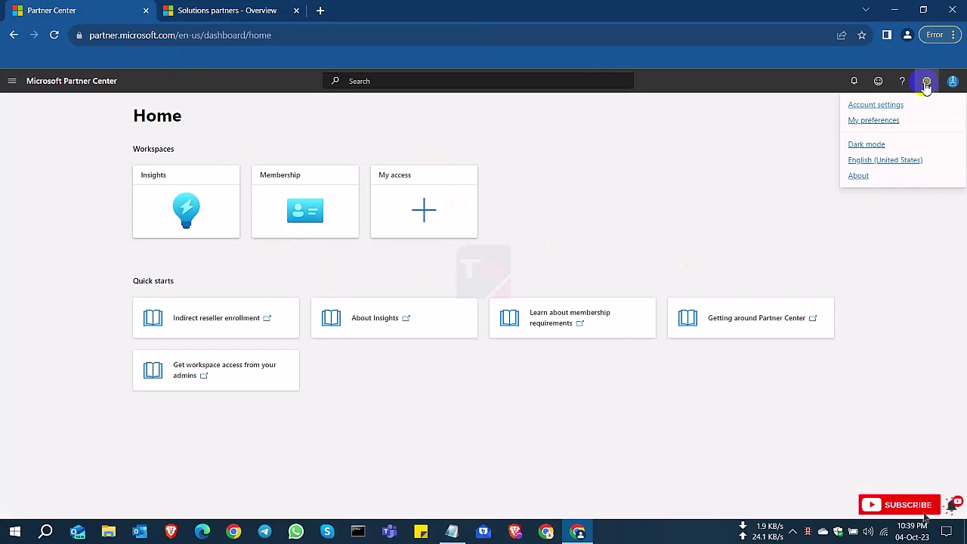
pyautogui.click(874, 105)
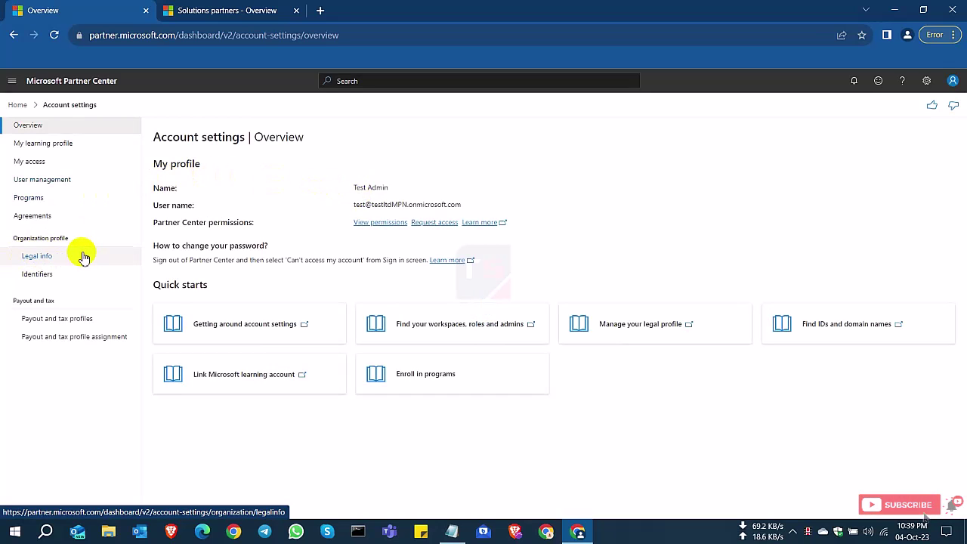
pyautogui.click(58, 257)
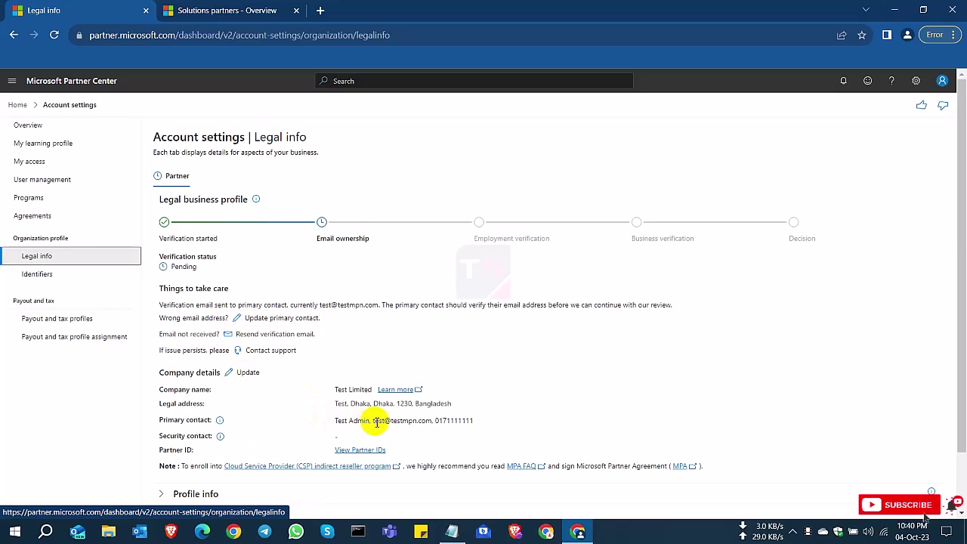
# - Point out the primary contact email and the verification email notice on the Legal info page
pyautogui.moveTo(376, 424); pyautogui.dragTo(424, 428)
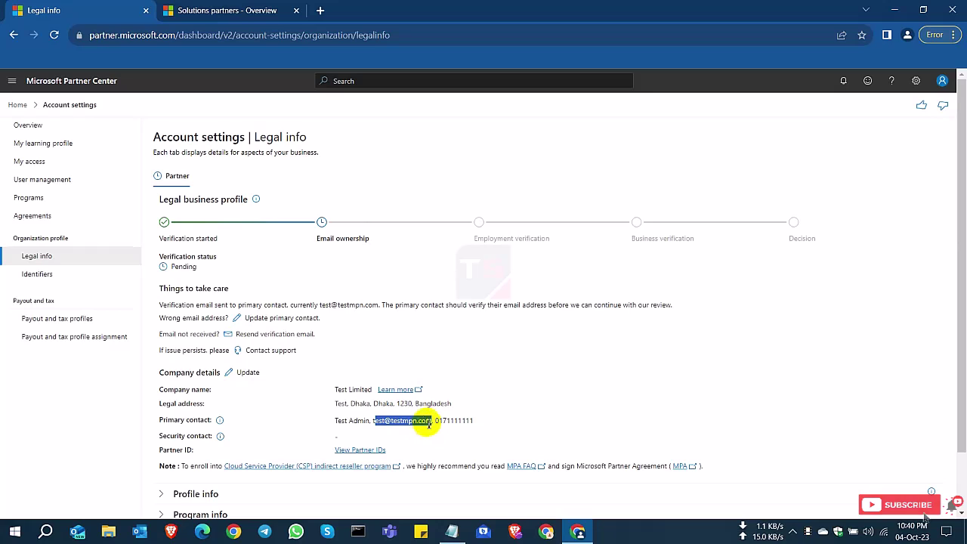
pyautogui.moveTo(374, 424); pyautogui.dragTo(433, 425)
pyautogui.click(390, 422)
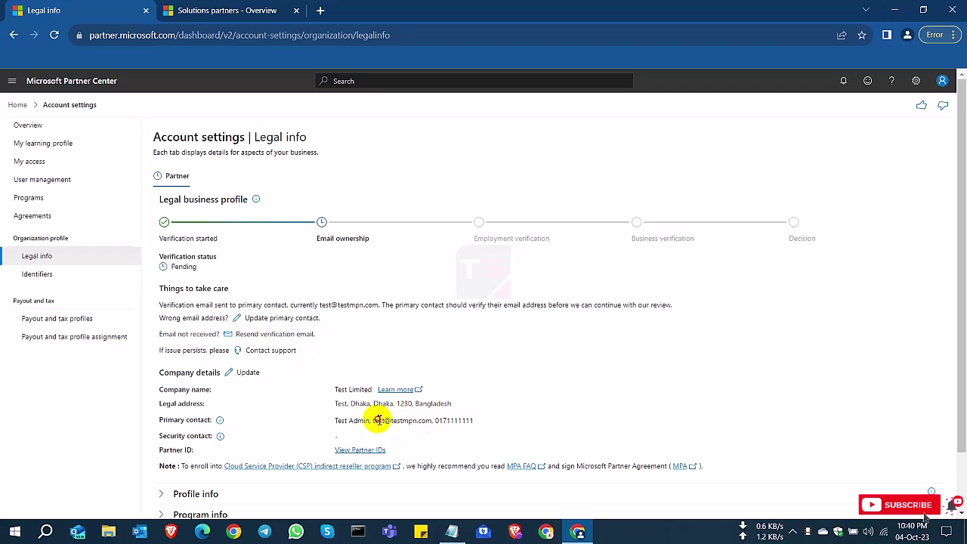
pyautogui.moveTo(378, 421); pyautogui.dragTo(421, 422)
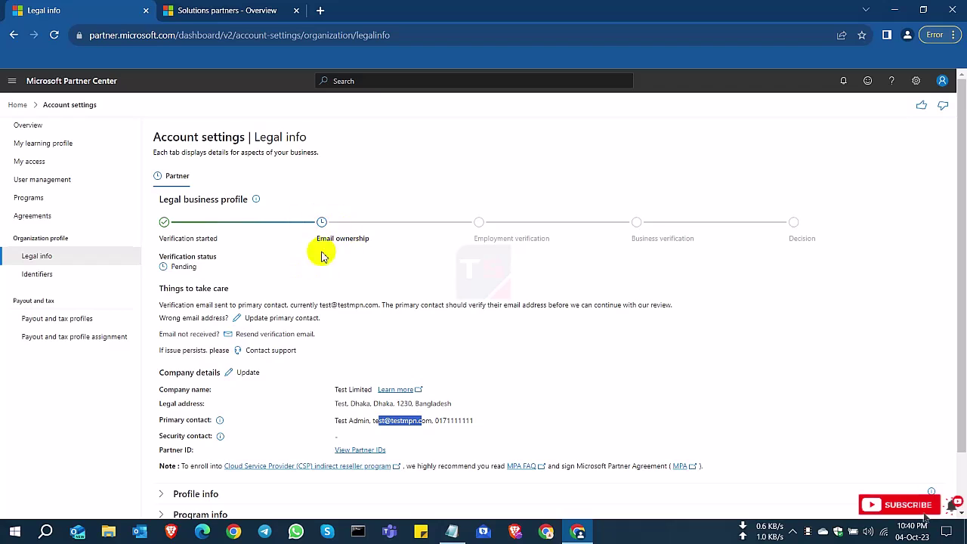
pyautogui.moveTo(161, 306); pyautogui.dragTo(676, 305)
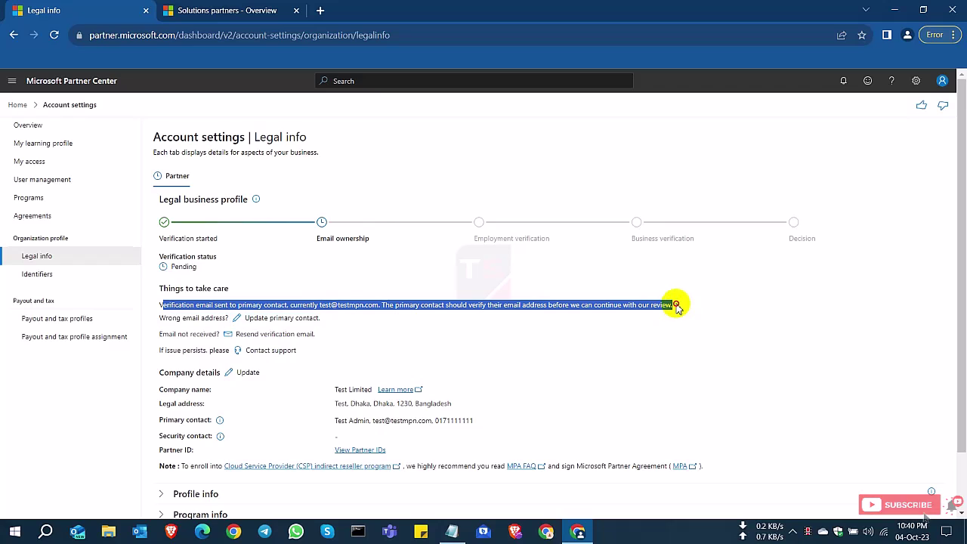
pyautogui.click(408, 290)
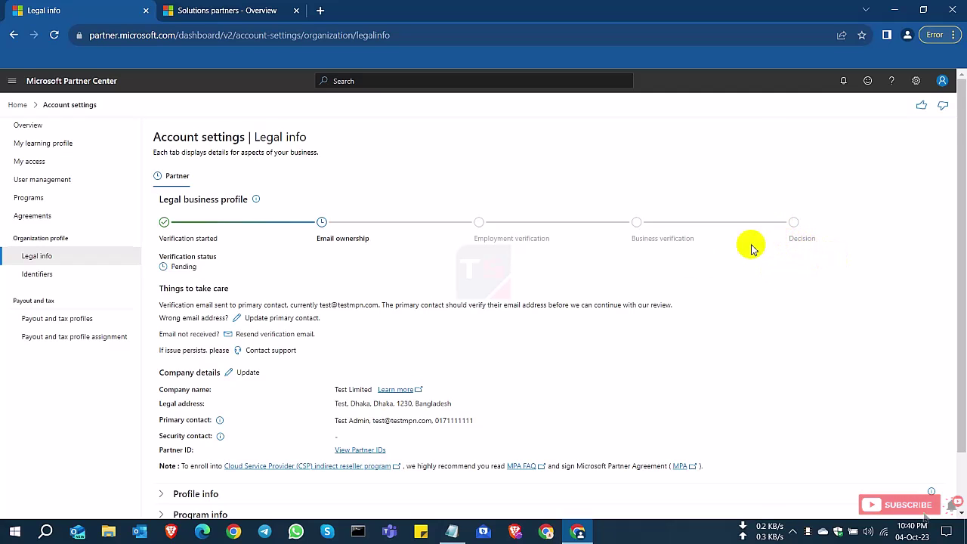
# - Expand the Profile info, Program info and Business locations sections of Legal info
pyautogui.scroll(-1, 432, 345)
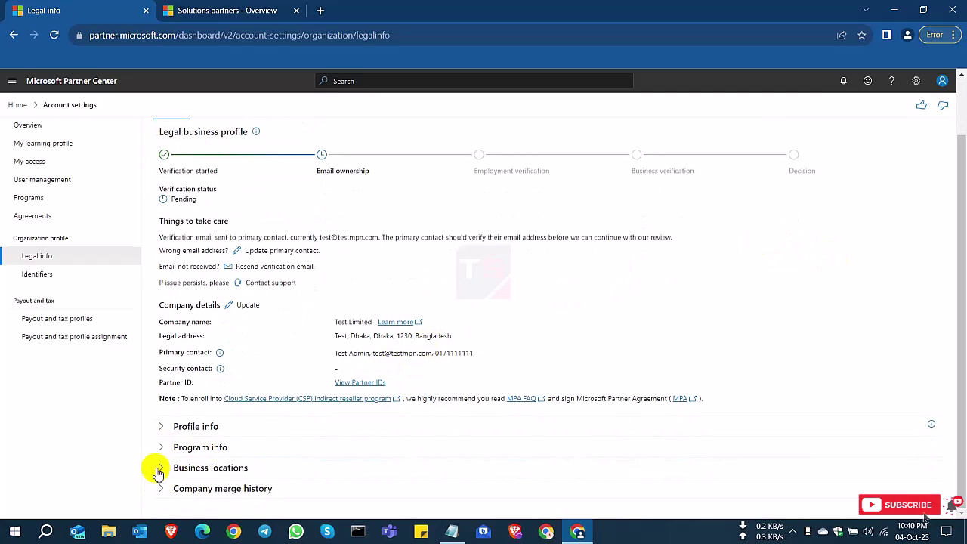
pyautogui.click(161, 428)
pyautogui.scroll(-2, 161, 427)
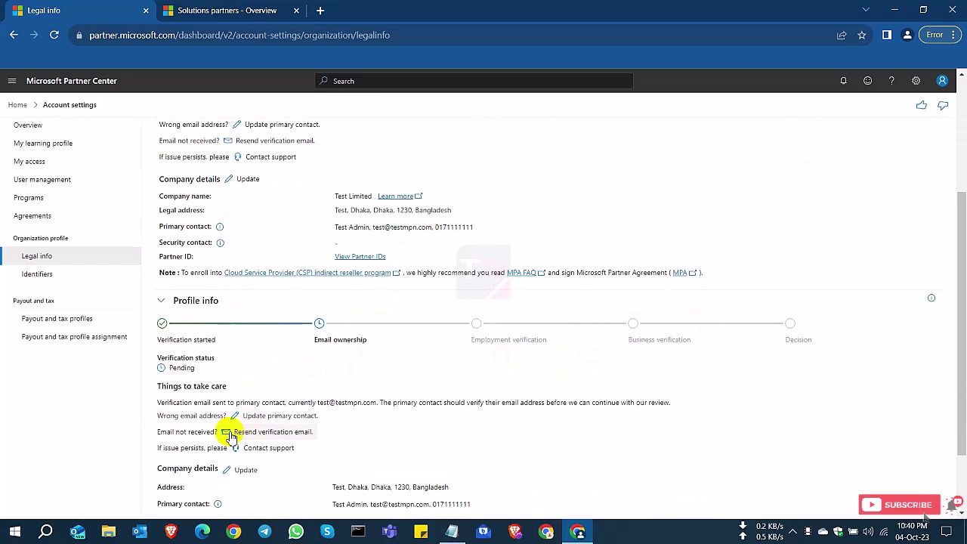
pyautogui.moveTo(158, 432); pyautogui.dragTo(201, 433)
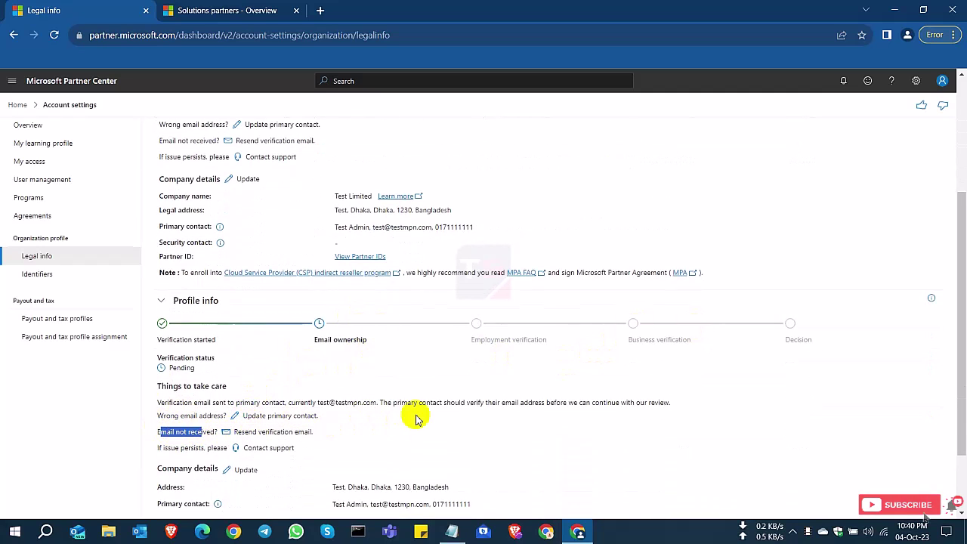
pyautogui.click(384, 378)
pyautogui.scroll(-1, 251, 421)
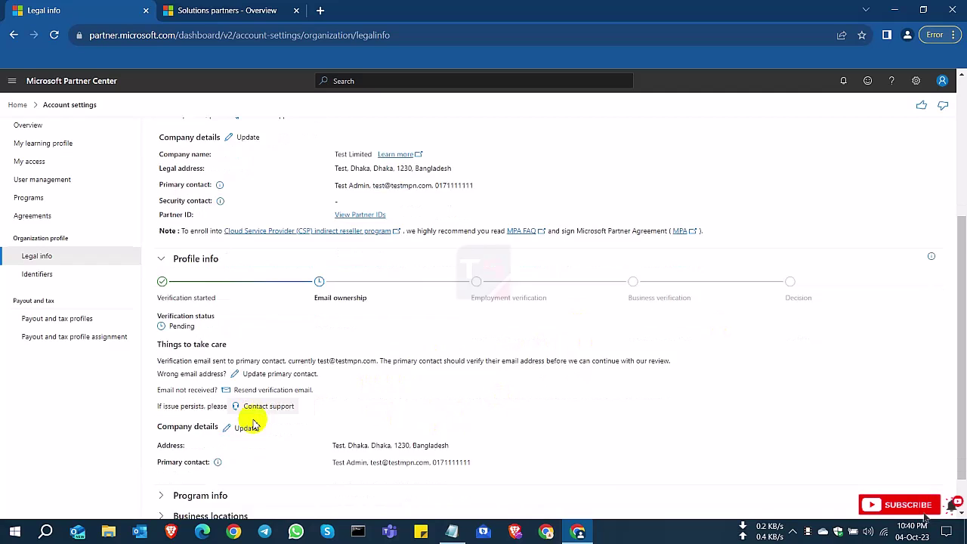
pyautogui.click(159, 447)
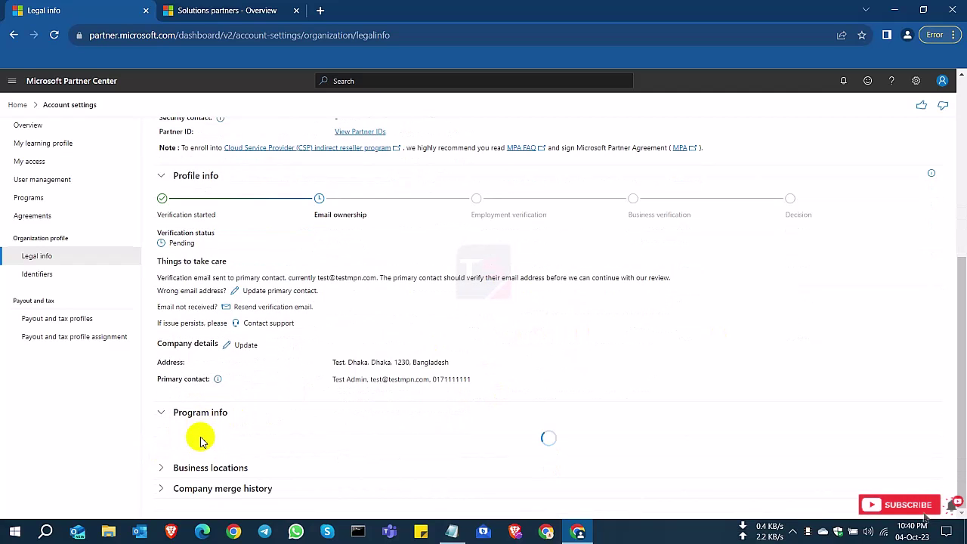
pyautogui.click(162, 469)
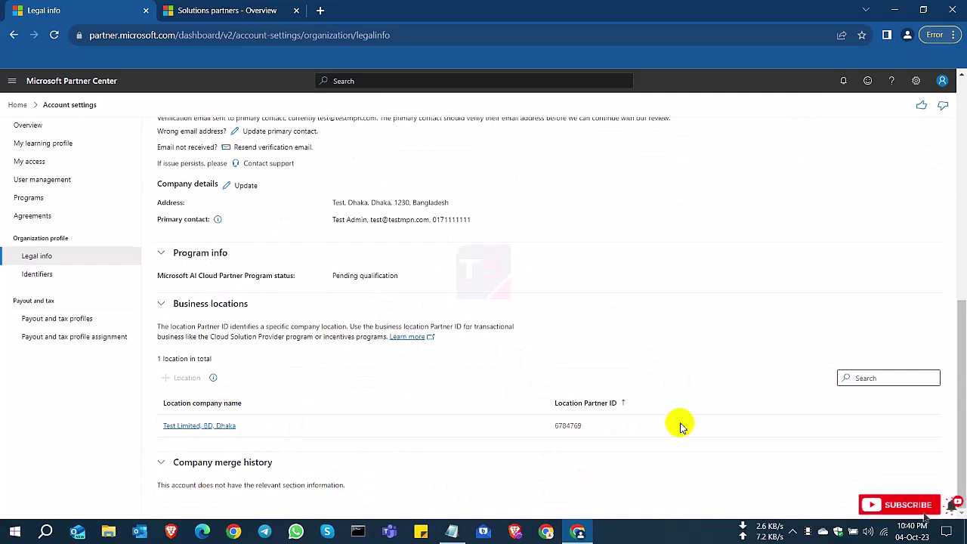
pyautogui.scroll(6, 410, 398)
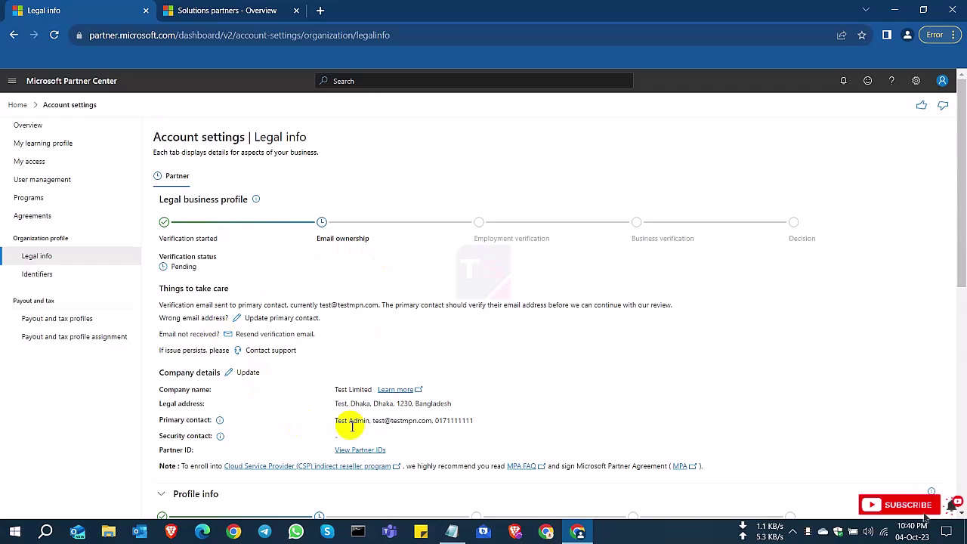
# - Check the signed-in account's user name in the account flyout, then select the Partner section
pyautogui.click(943, 82)
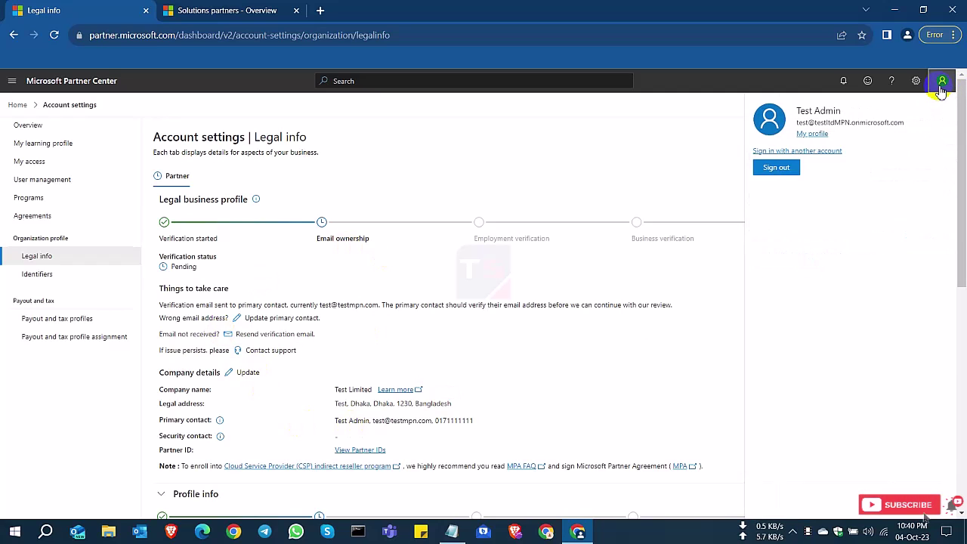
pyautogui.moveTo(798, 128); pyautogui.dragTo(902, 121)
pyautogui.click(655, 144)
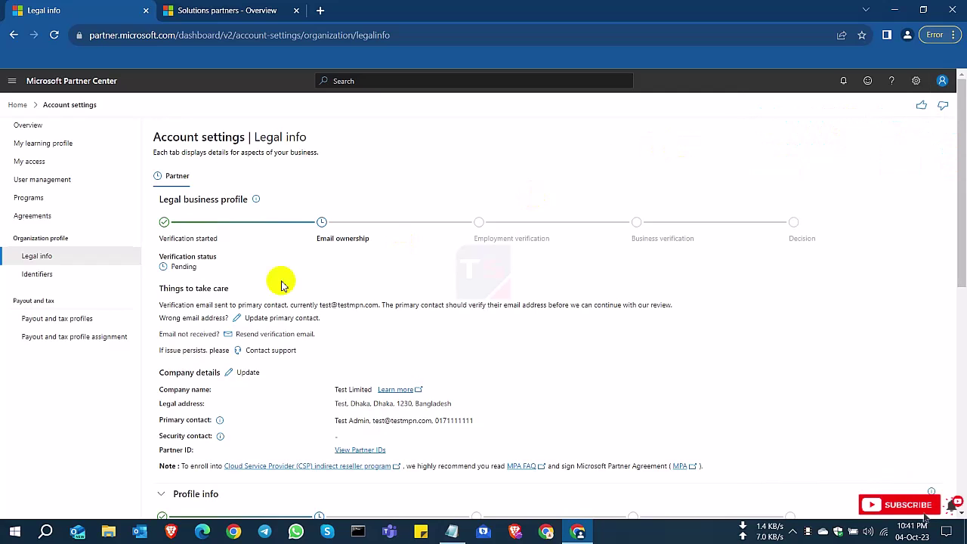
pyautogui.click(165, 175)
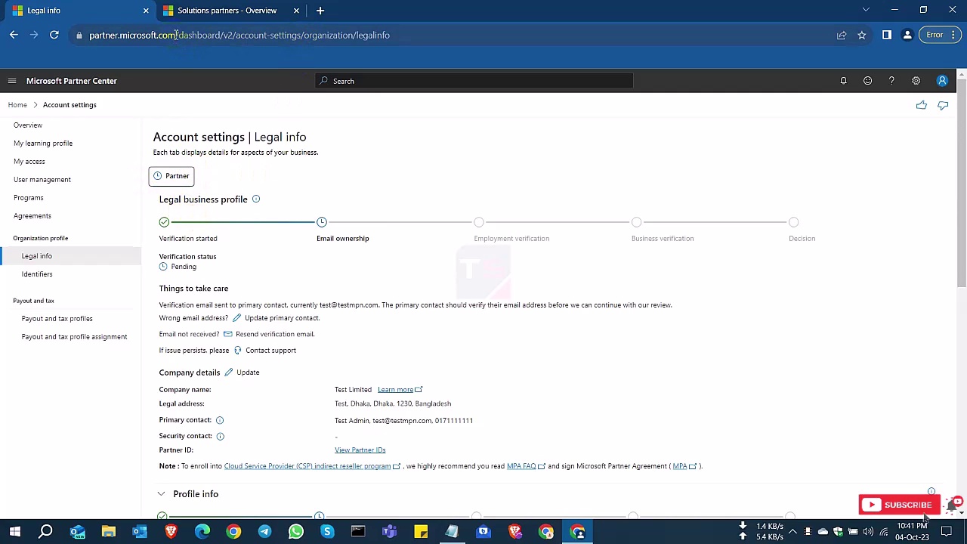
# - Trim the page address down to the site root and close the extra Solutions partners tab
pyautogui.moveTo(178, 35); pyautogui.dragTo(438, 37)
pyautogui.press('BackSpace')
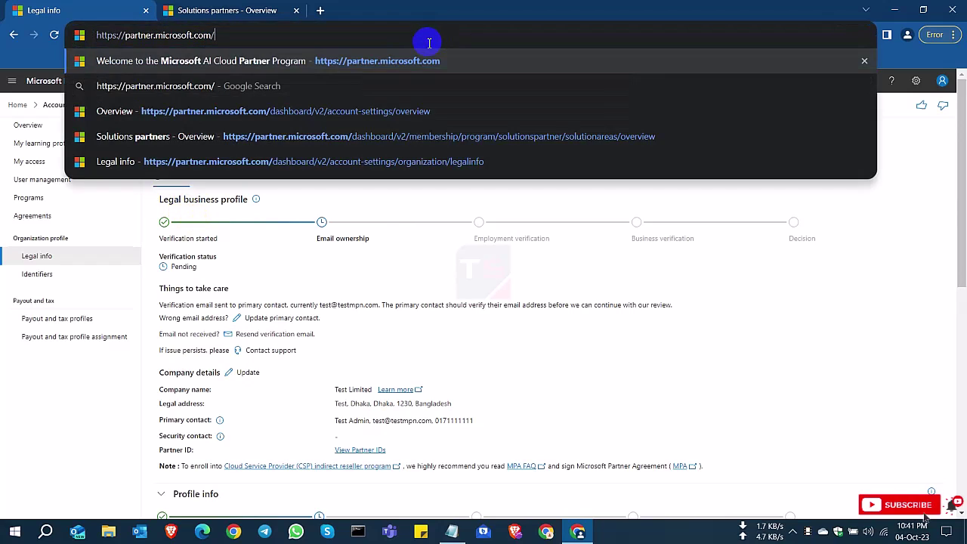
pyautogui.press('BackSpace')
pyautogui.moveTo(224, 35); pyautogui.dragTo(97, 35)
pyautogui.press('BackSpace')
pyautogui.press('Return')
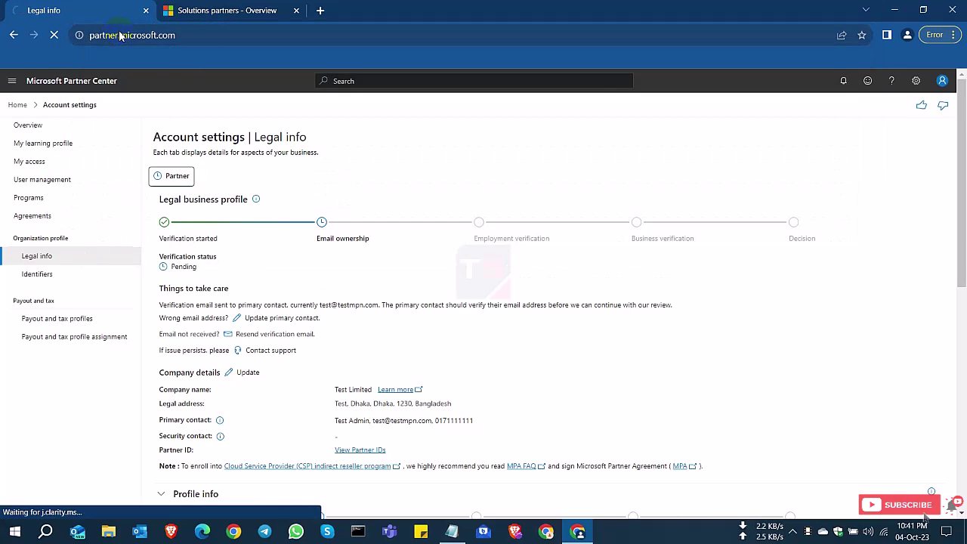
pyautogui.click(297, 11)
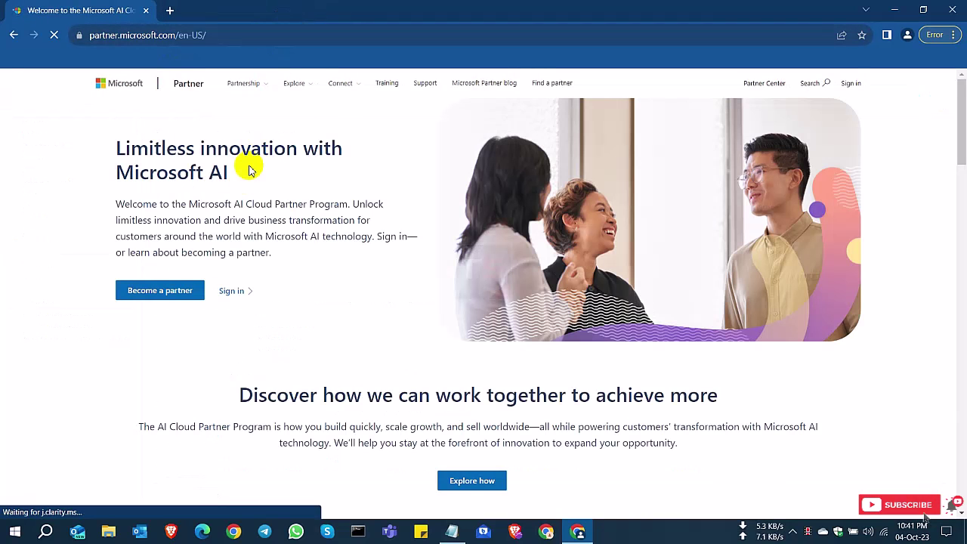
# - Start Become a partner enrollment, choose the Resell partnership option, and sign in
pyautogui.click(161, 294)
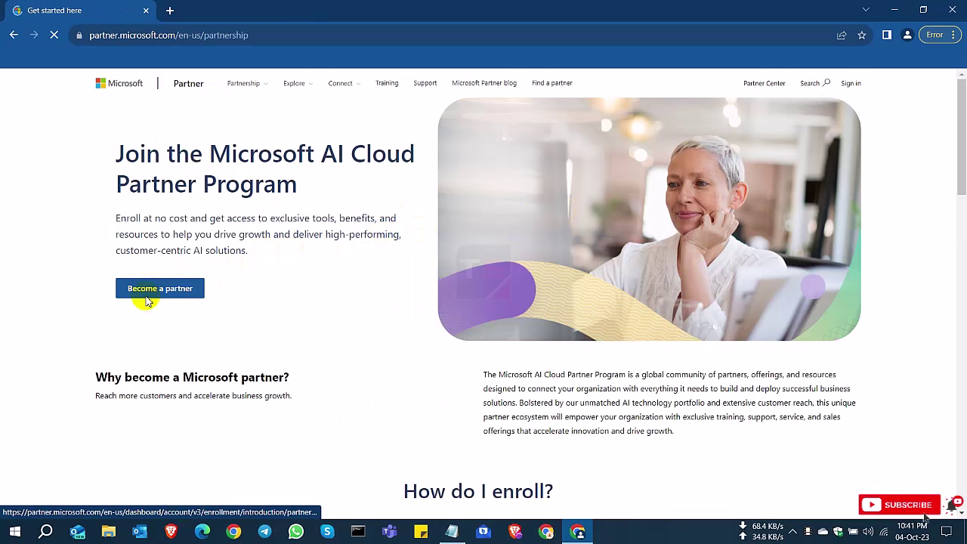
pyautogui.click(173, 294)
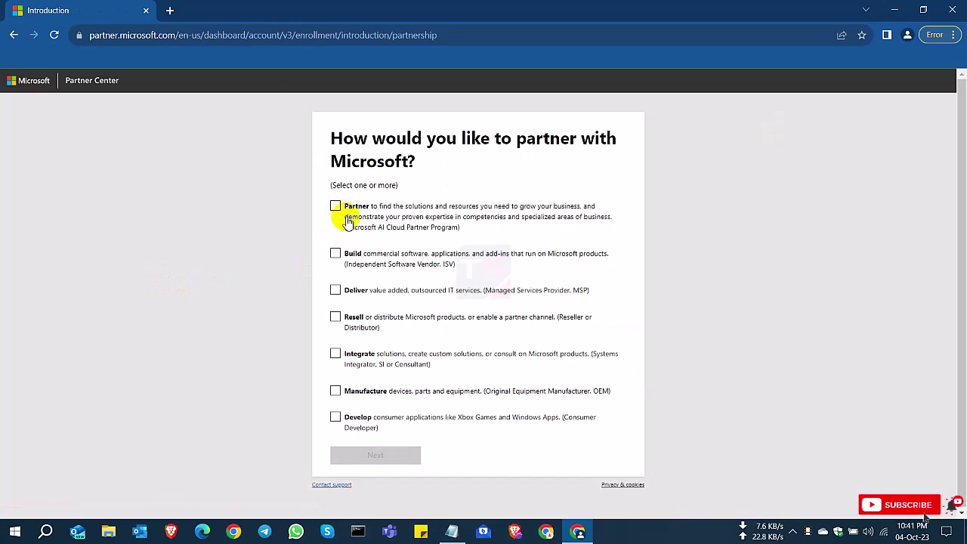
pyautogui.click(335, 316)
pyautogui.click(376, 453)
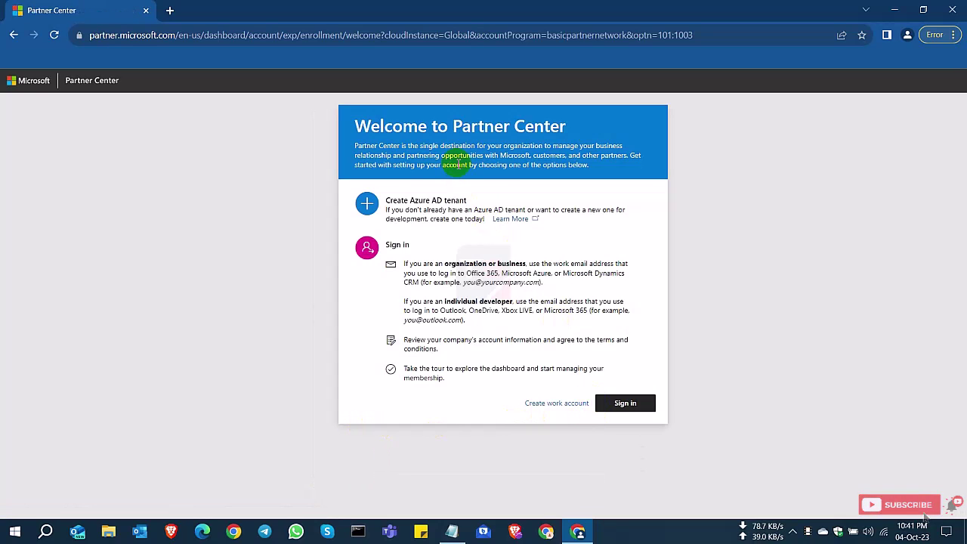
pyautogui.click(616, 412)
pyautogui.click(625, 412)
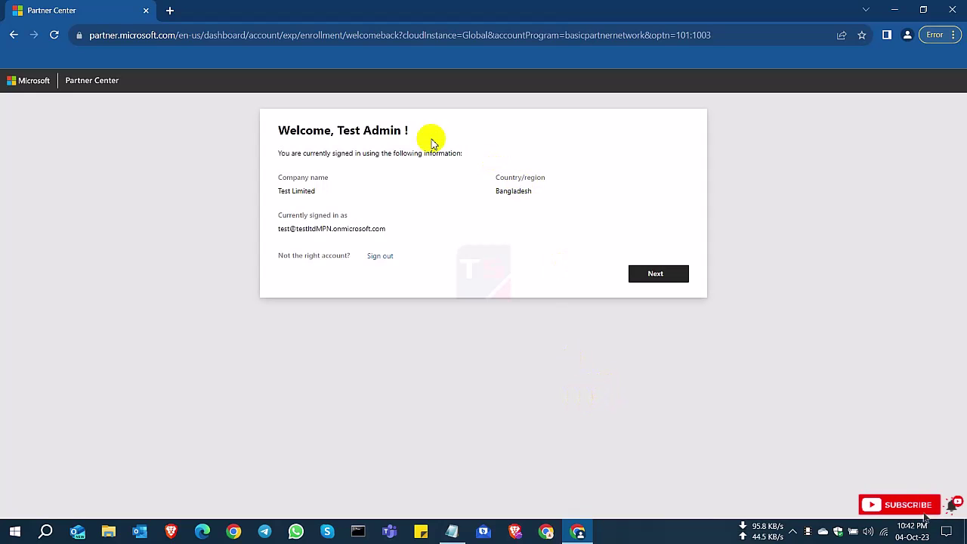
# - Review the welcome-back company, country and signed-in email details, then continue to program selection
pyautogui.moveTo(278, 130); pyautogui.dragTo(431, 129)
pyautogui.moveTo(276, 177); pyautogui.dragTo(537, 195)
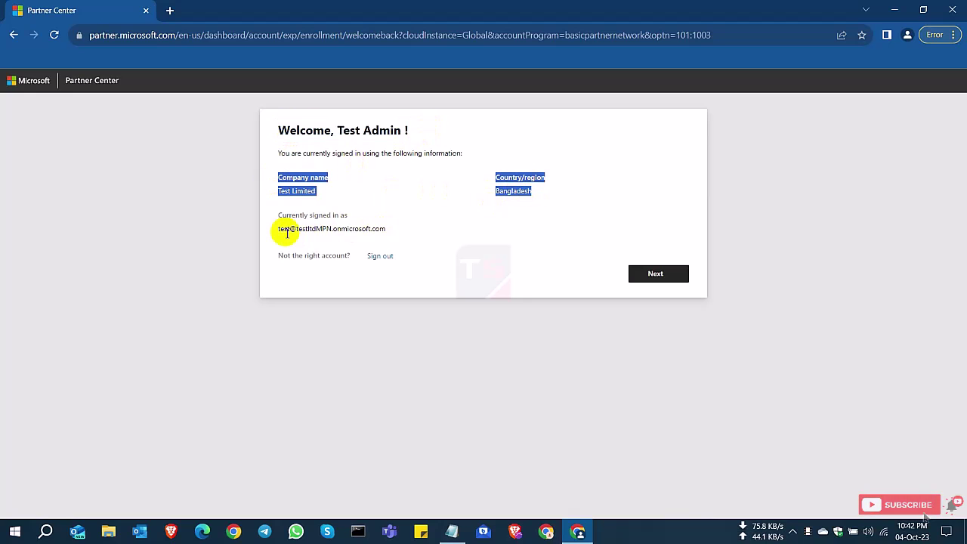
pyautogui.moveTo(276, 229); pyautogui.dragTo(399, 230)
pyautogui.click(506, 257)
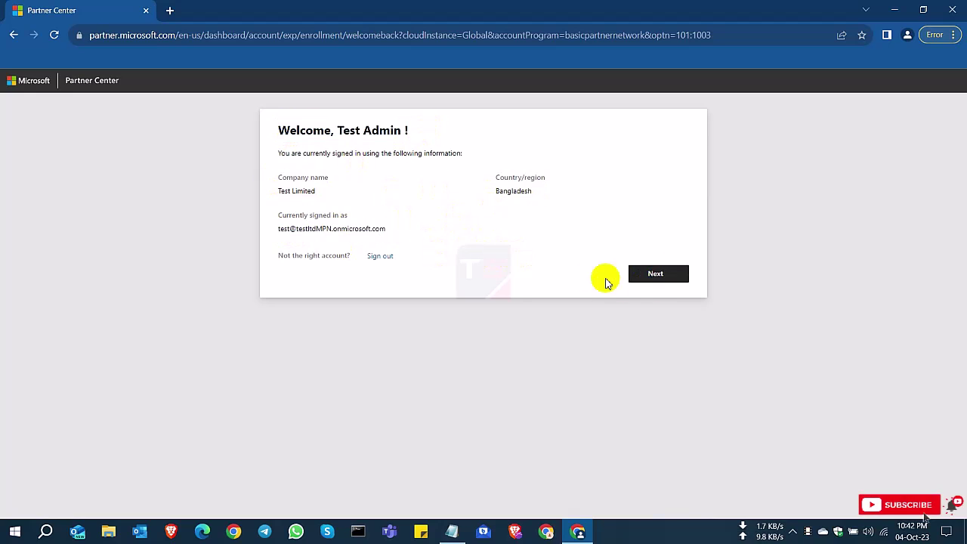
pyautogui.click(665, 275)
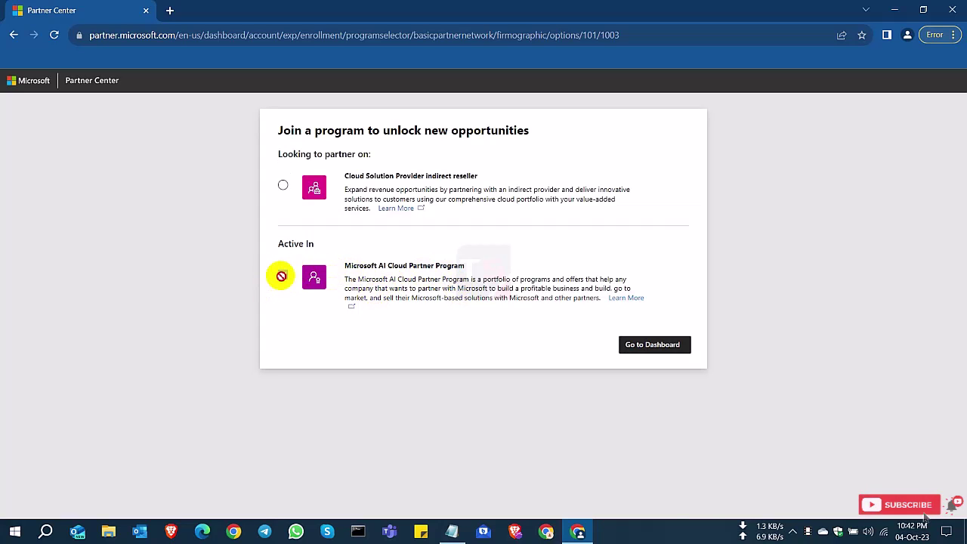
# - Select the Cloud Solution Provider indirect reseller program and continue
pyautogui.moveTo(364, 266); pyautogui.dragTo(435, 266)
pyautogui.click(328, 219)
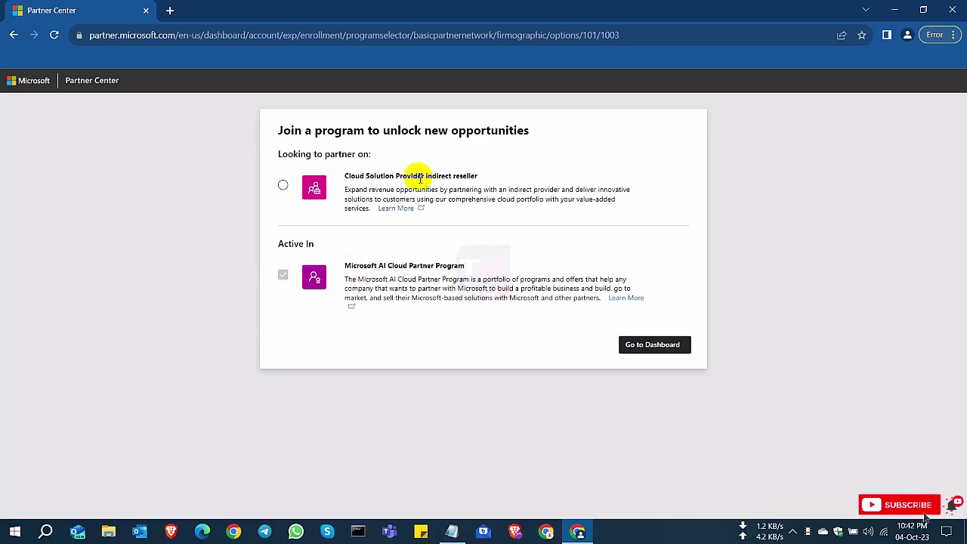
pyautogui.moveTo(404, 176); pyautogui.dragTo(489, 179)
pyautogui.click(458, 178)
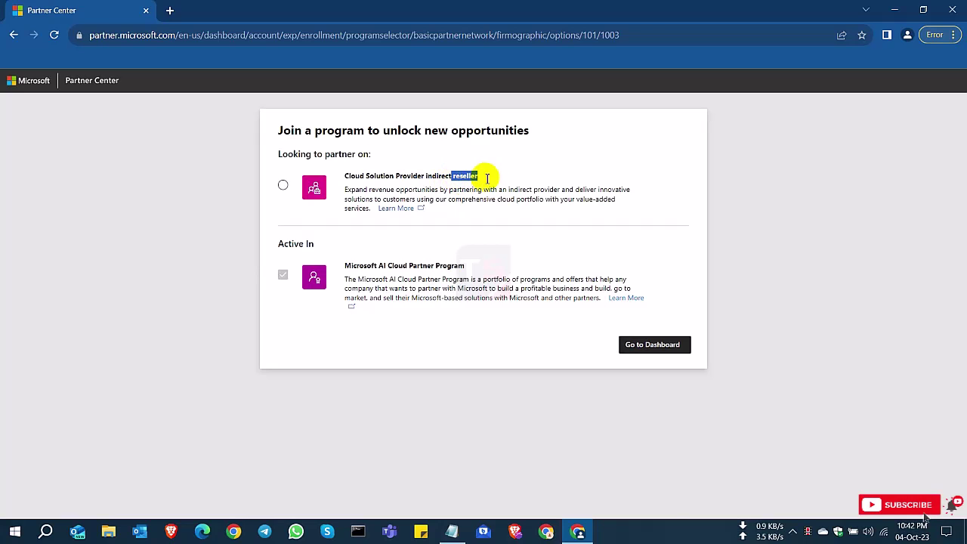
pyautogui.click(285, 187)
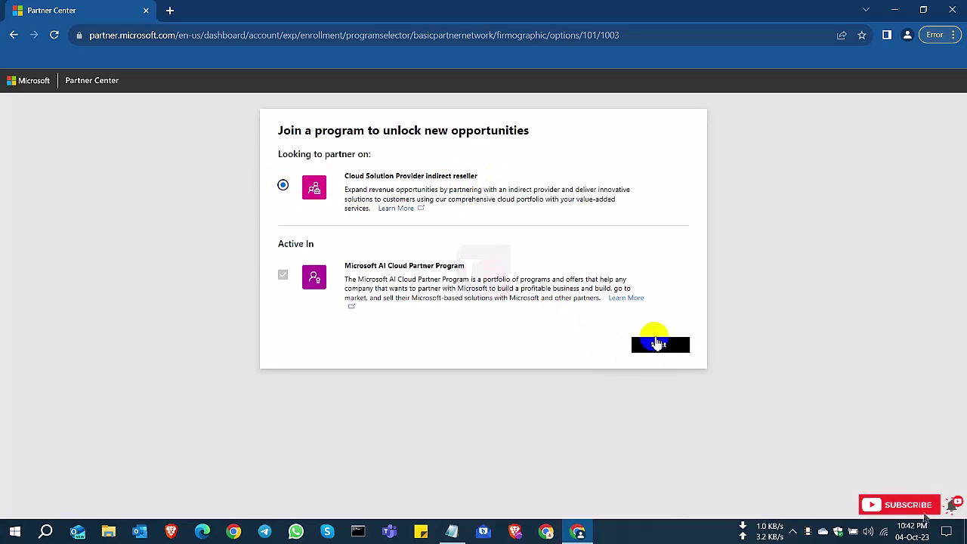
pyautogui.click(663, 346)
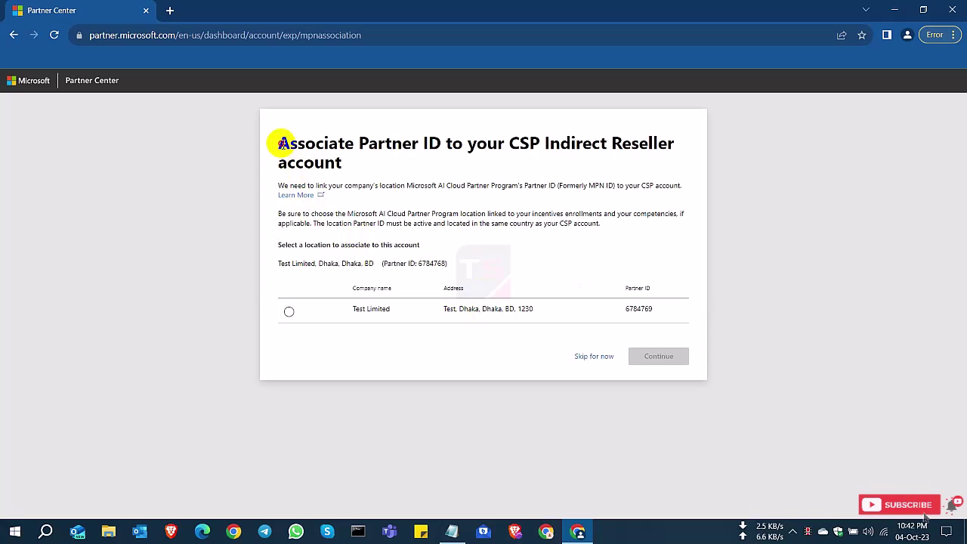
# - Associate the Test Limited Dhaka location and its Partner ID with the CSP Indirect Reseller account
pyautogui.moveTo(279, 144); pyautogui.dragTo(315, 143)
pyautogui.moveTo(316, 143); pyautogui.dragTo(543, 142)
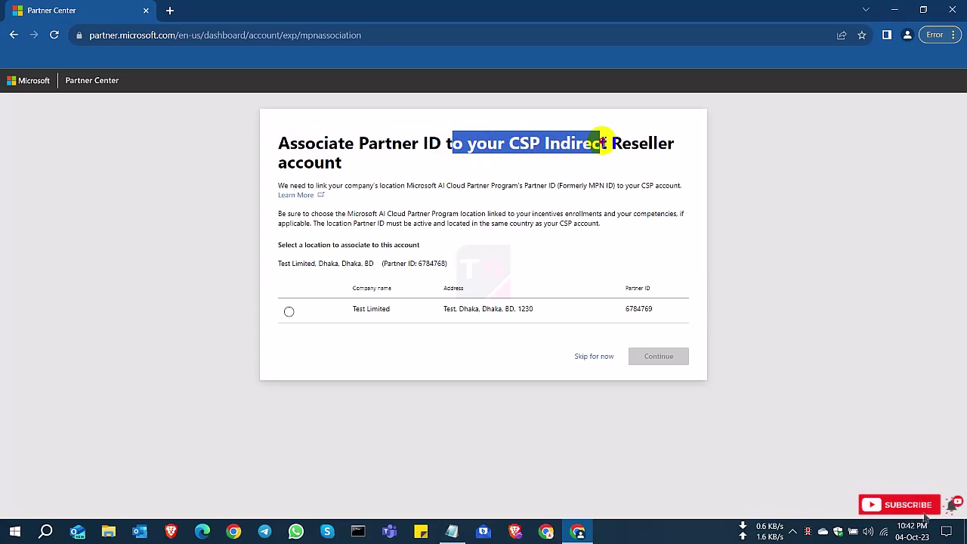
pyautogui.moveTo(605, 143); pyautogui.dragTo(640, 146)
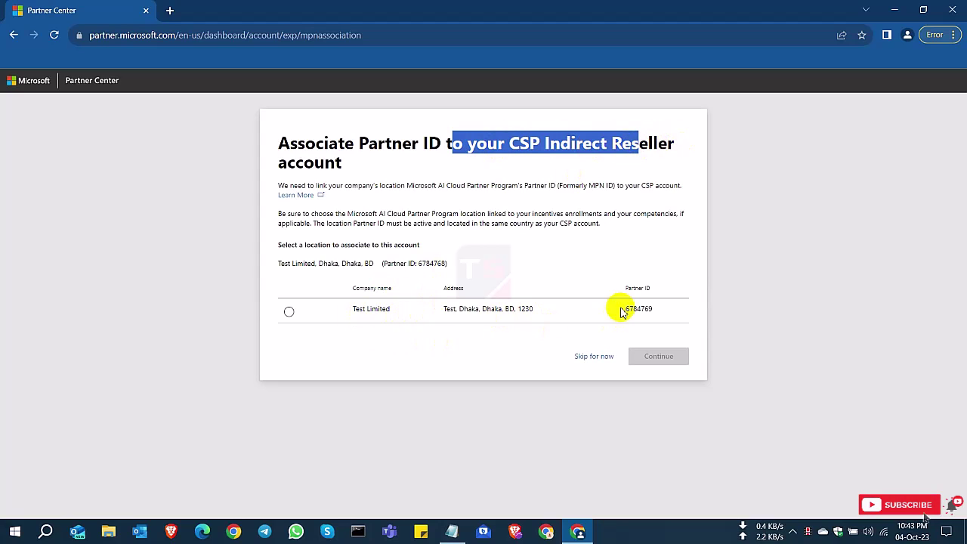
pyautogui.moveTo(647, 309); pyautogui.dragTo(596, 309)
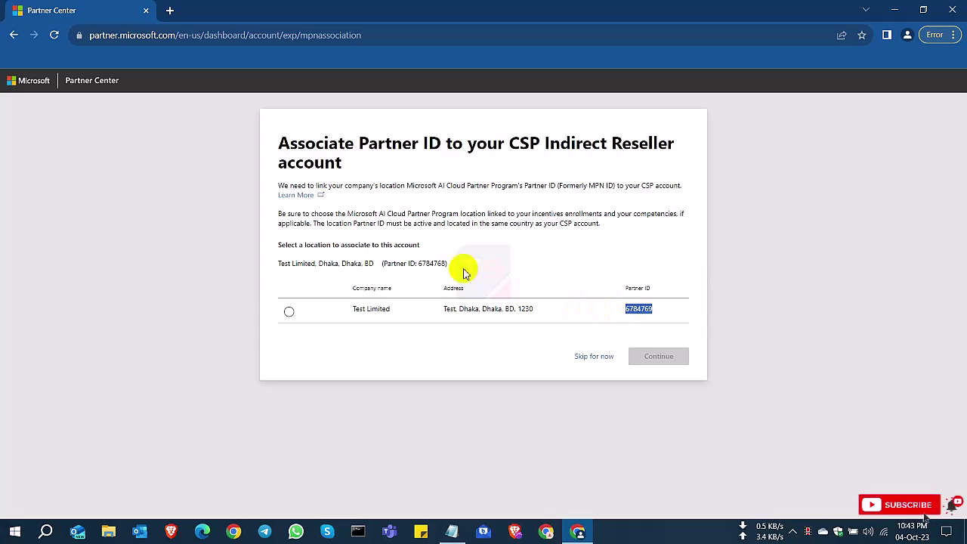
pyautogui.moveTo(464, 272); pyautogui.dragTo(276, 268)
pyautogui.click(300, 327)
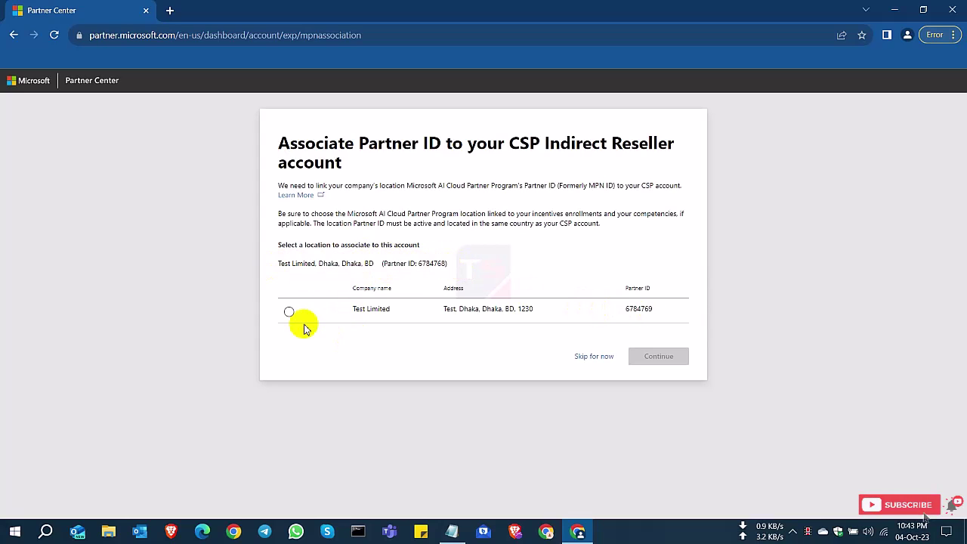
pyautogui.click(288, 313)
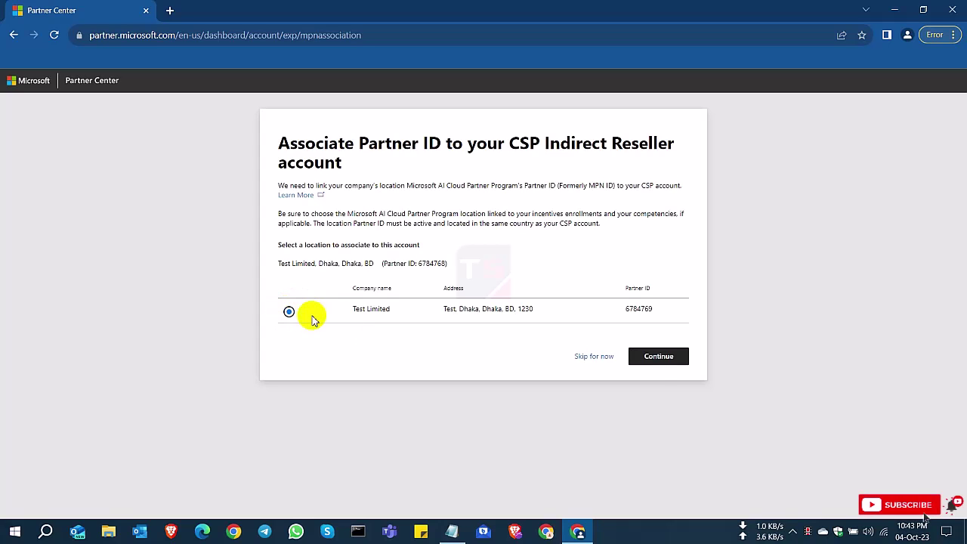
pyautogui.click(654, 369)
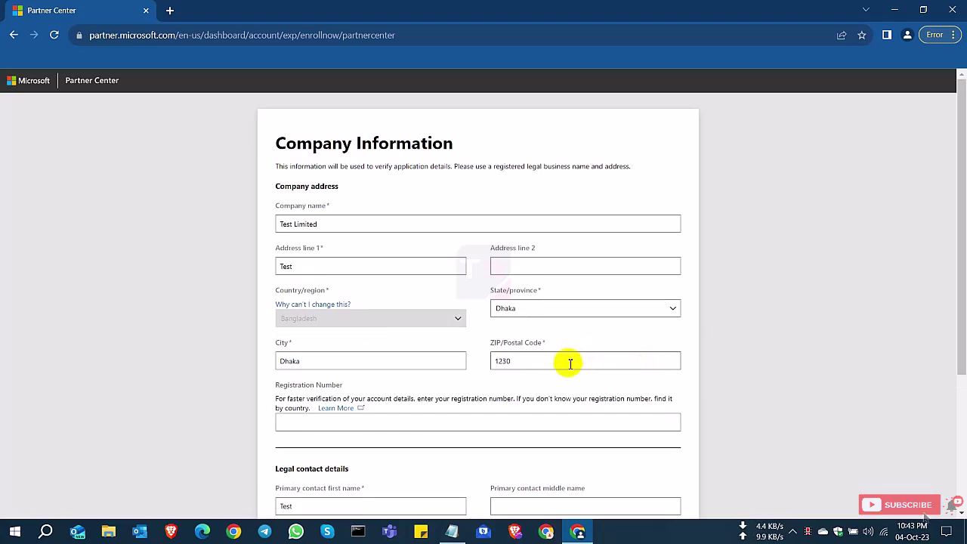
# - Accept the prefilled Company Information and start filling in the Customer support info form
pyautogui.scroll(-3, 571, 364)
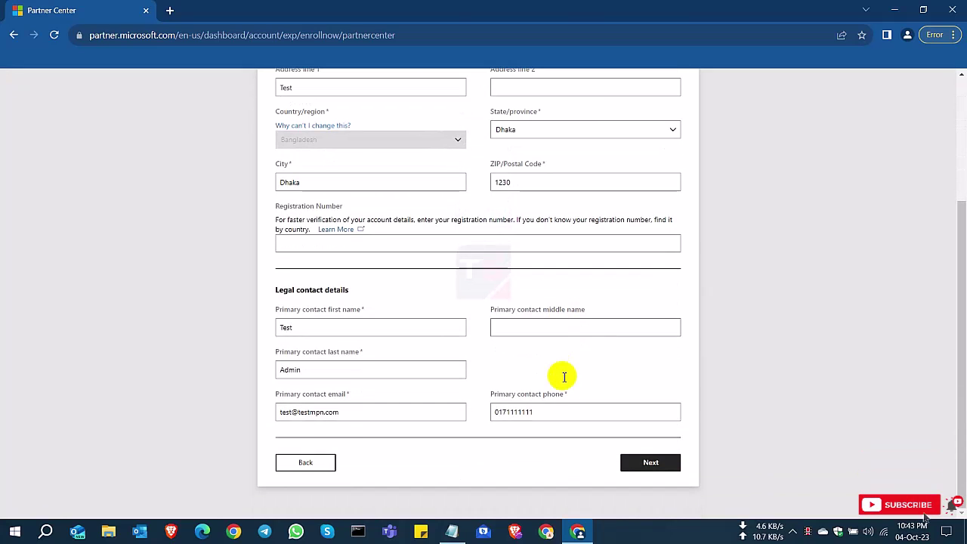
pyautogui.click(655, 467)
pyautogui.click(351, 225)
pyautogui.write('www')
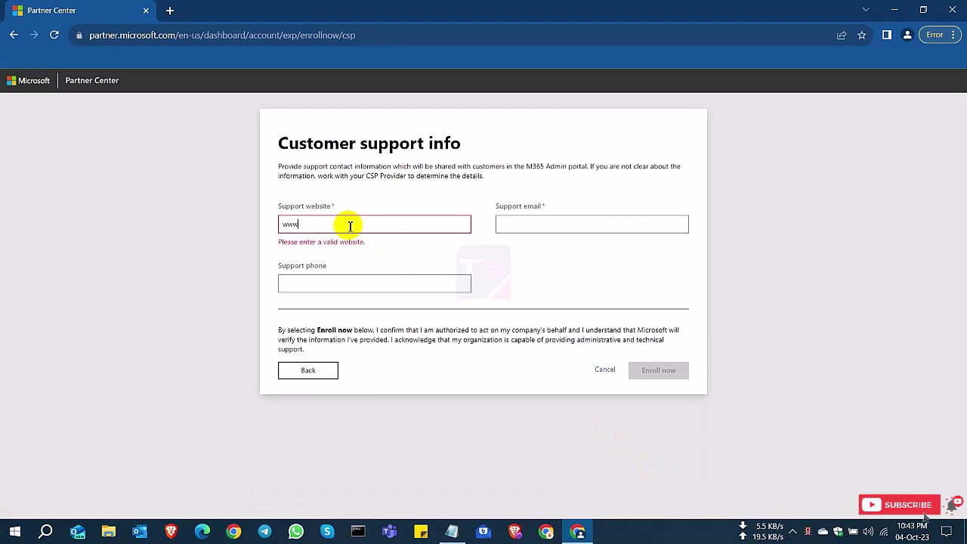
pyautogui.write('.test.com')
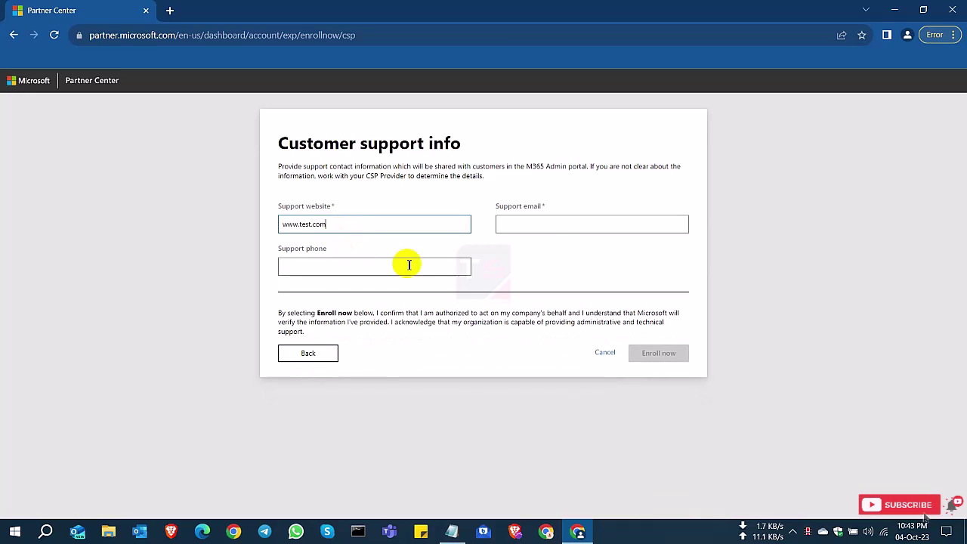
pyautogui.click(543, 222)
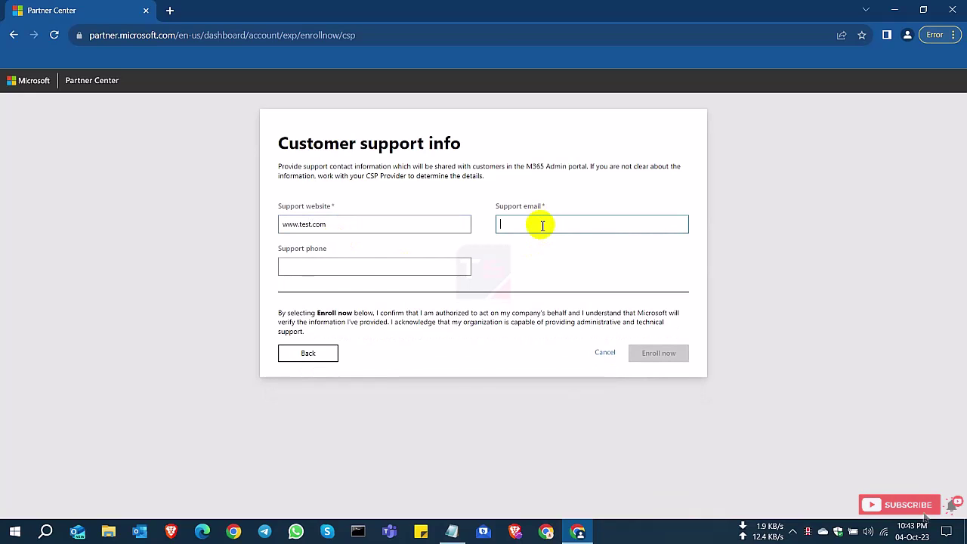
pyautogui.write('support@te')
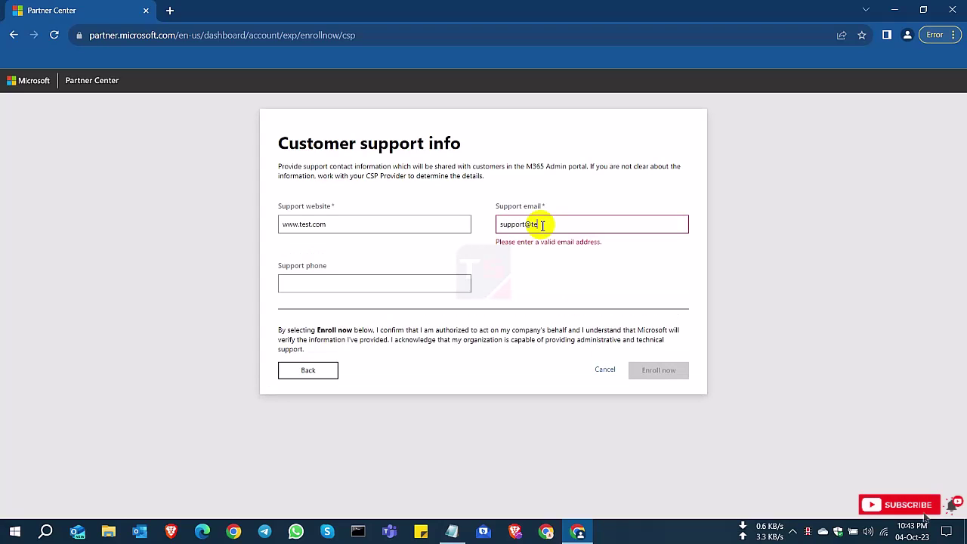
pyautogui.write('st.com')
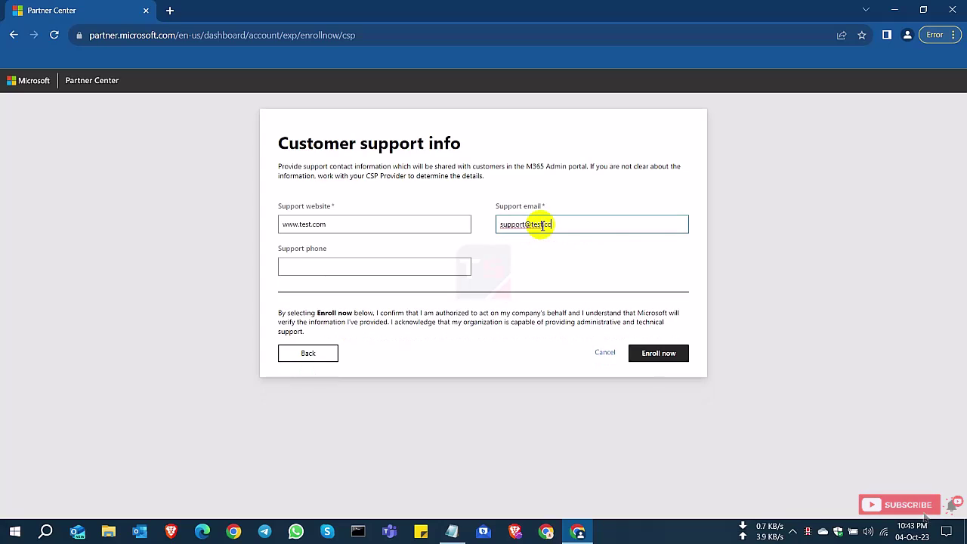
pyautogui.click(357, 263)
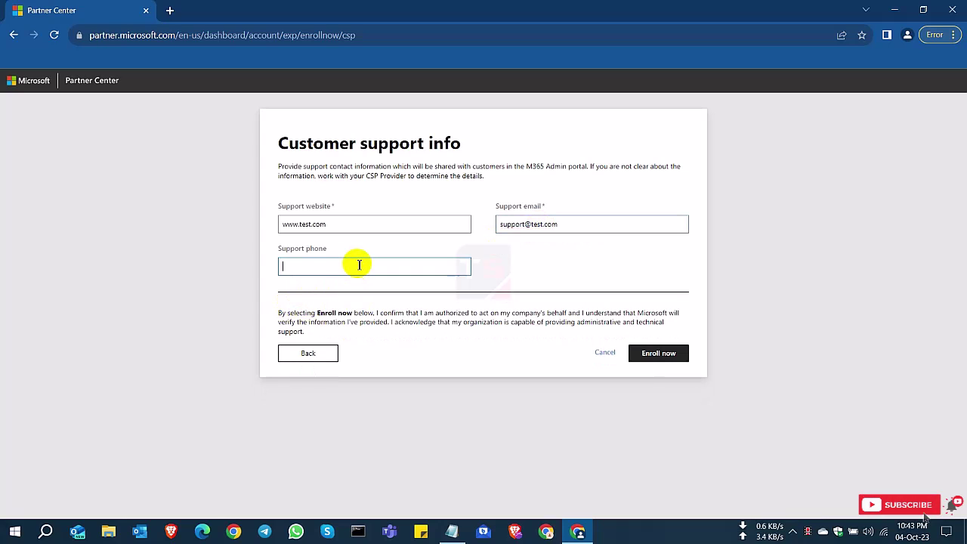
pyautogui.write('0171111111')
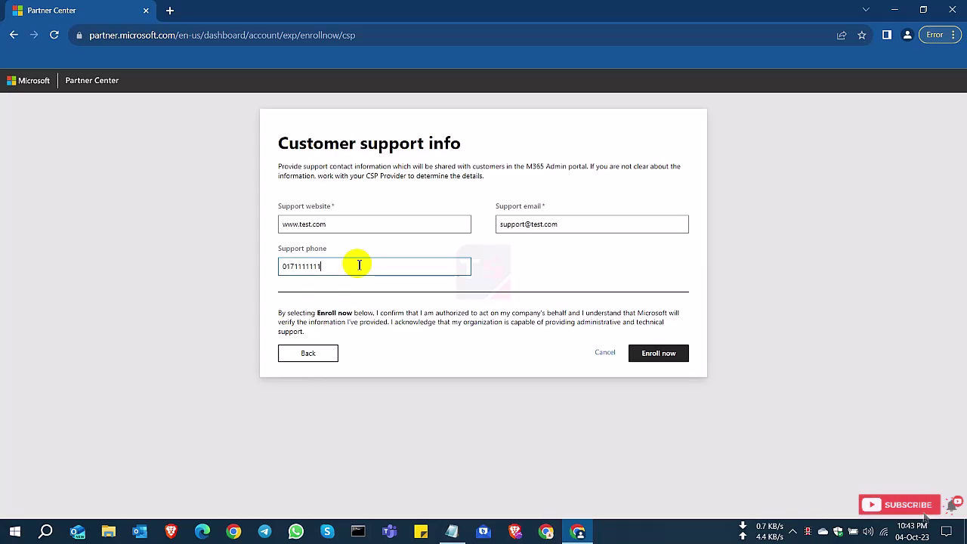
pyautogui.click(669, 360)
# - Review the primary contact email verification notice and acknowledge it to submit the reseller enrollment
pyautogui.moveTo(352, 189); pyautogui.dragTo(556, 189)
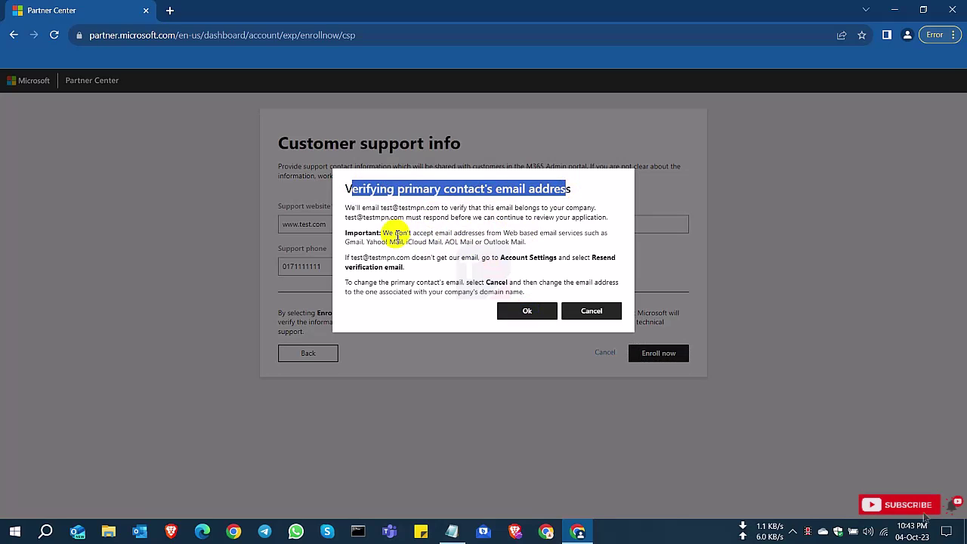
pyautogui.moveTo(355, 217); pyautogui.dragTo(398, 219)
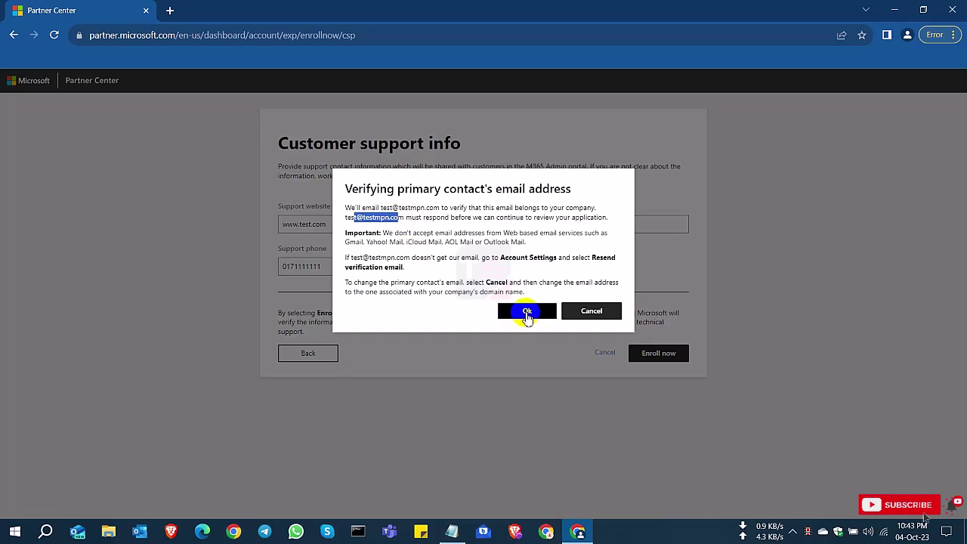
pyautogui.click(522, 313)
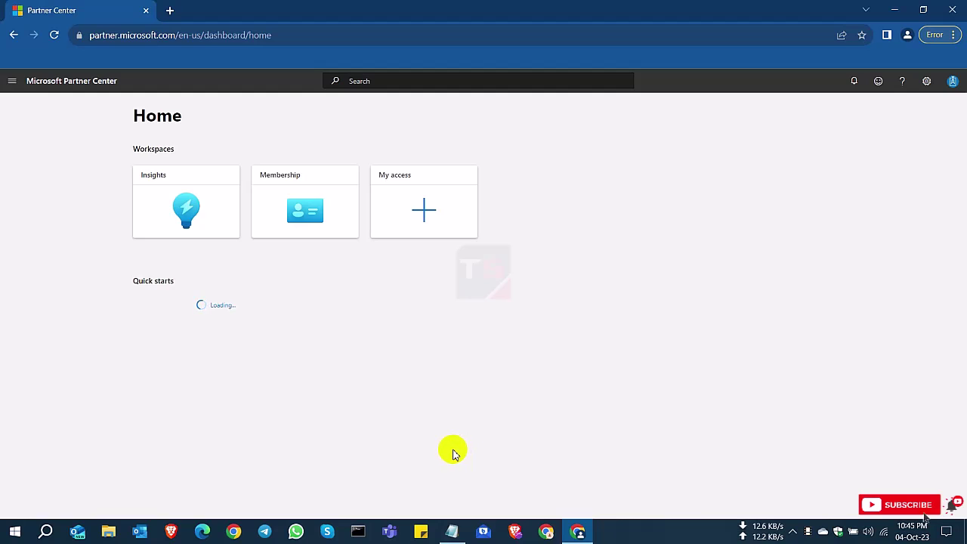
# - Go to Account settings and open the organization's Legal info under Organization profile
pyautogui.click(928, 89)
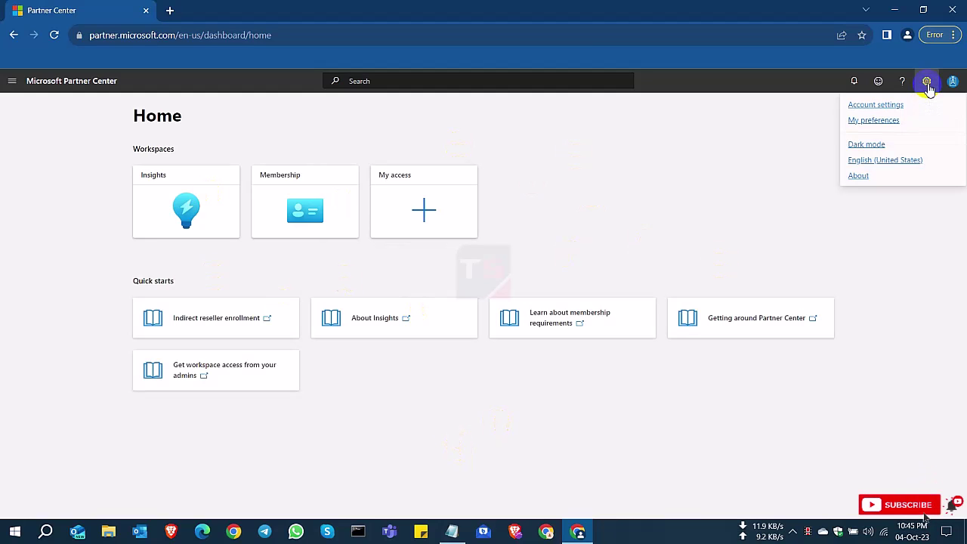
pyautogui.click(873, 108)
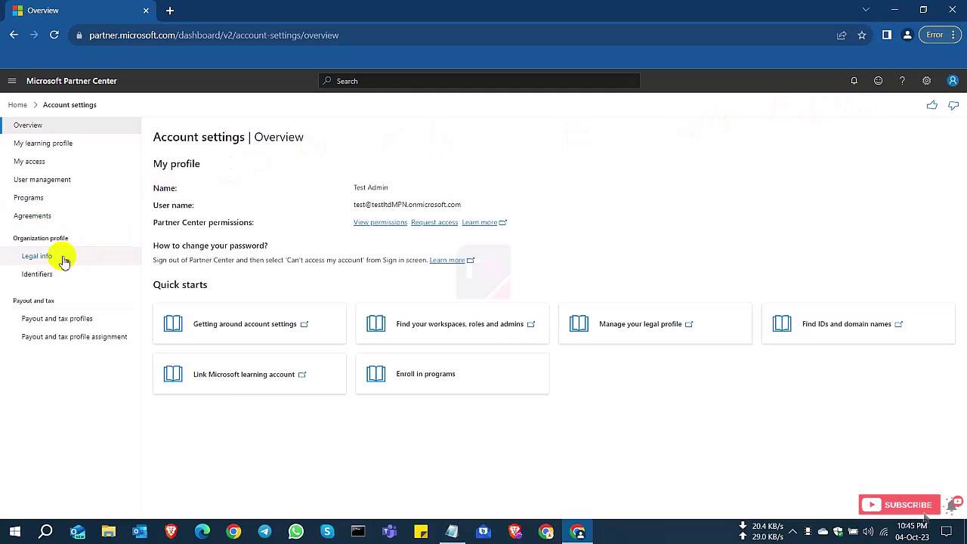
pyautogui.click(64, 260)
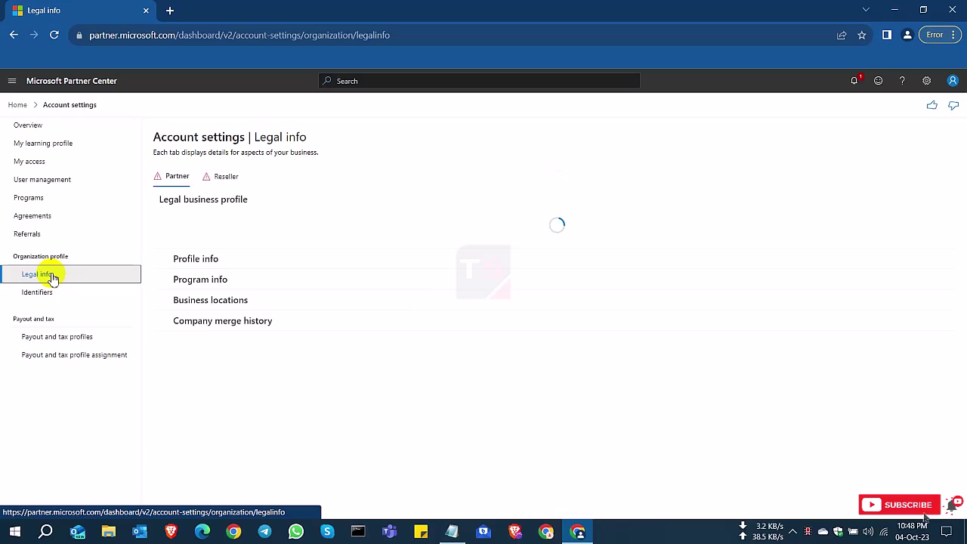
# - Compare the Partner and Reseller legal profiles and their Rejected verification status
pyautogui.click(224, 177)
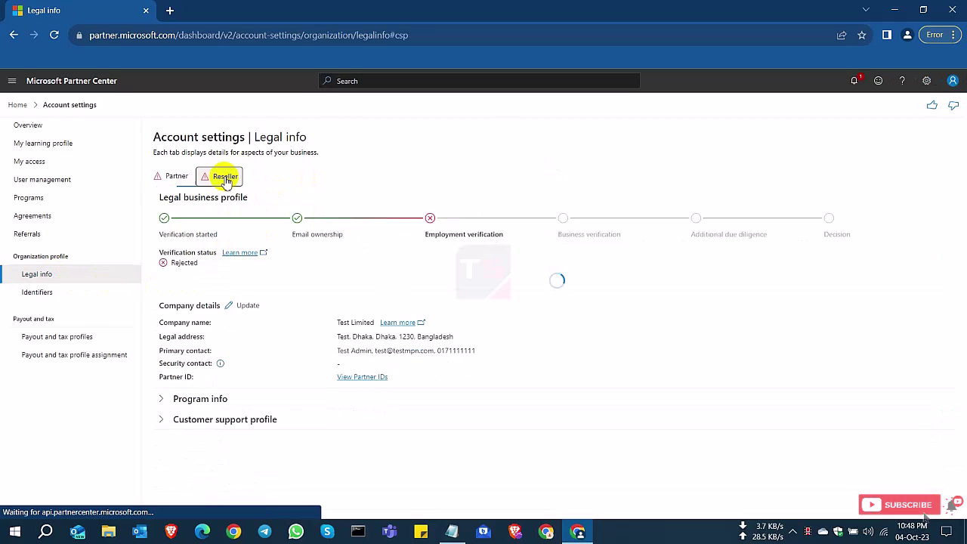
pyautogui.click(175, 177)
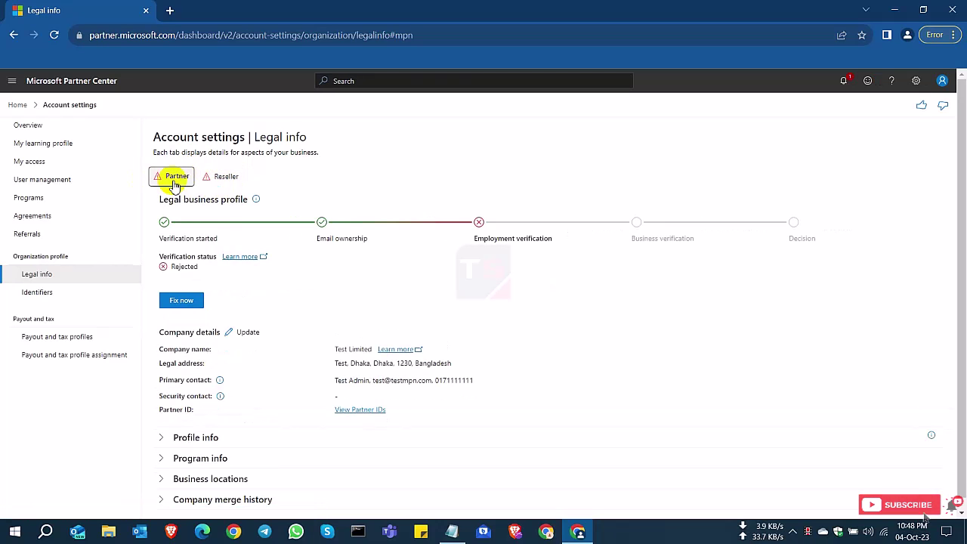
pyautogui.moveTo(175, 263); pyautogui.dragTo(151, 264)
pyautogui.click(221, 176)
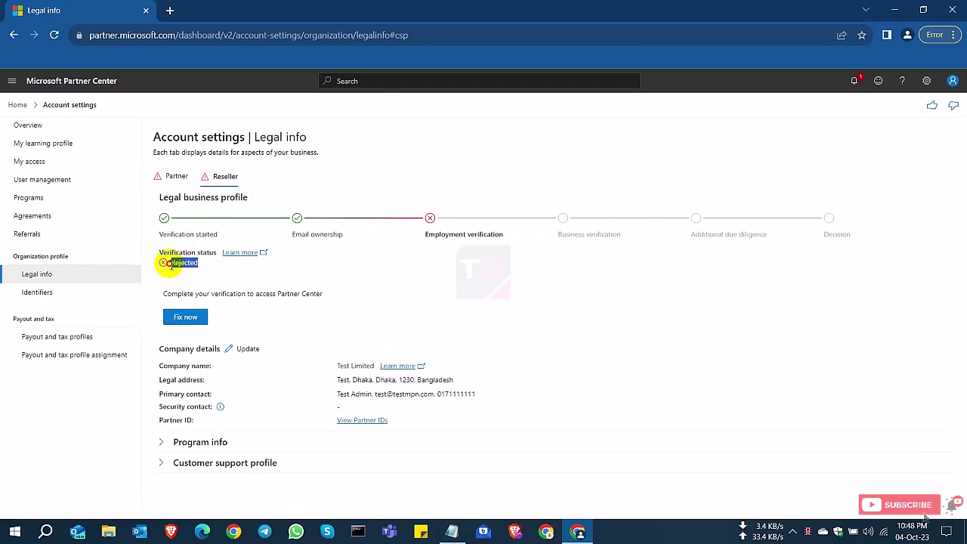
pyautogui.click(177, 177)
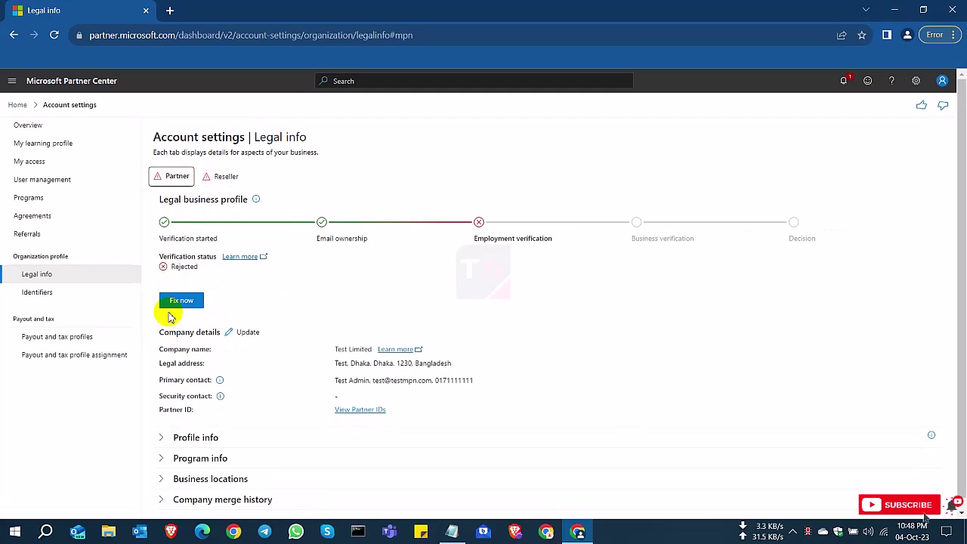
# - Try Fix now on the Partner profile, then open the Reseller Account Verification details
pyautogui.click(174, 301)
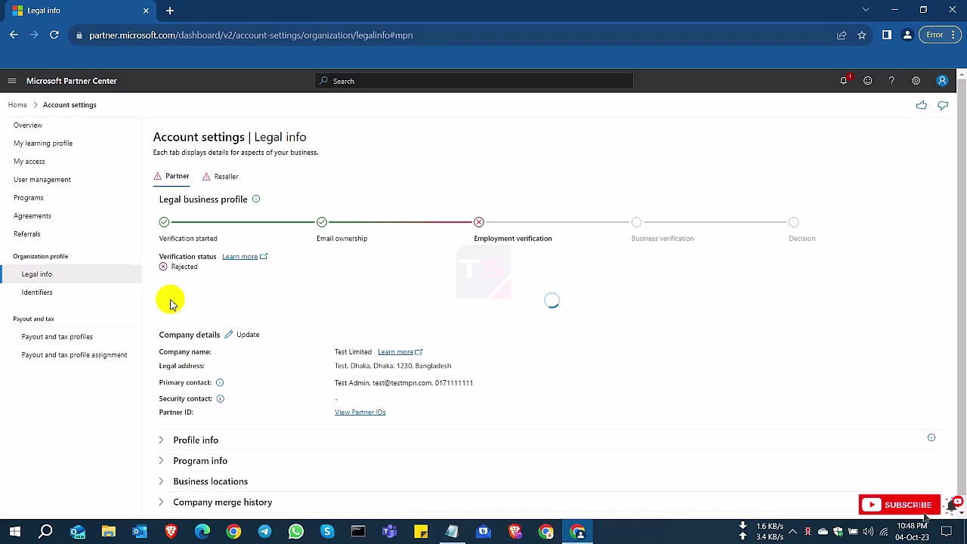
pyautogui.click(171, 302)
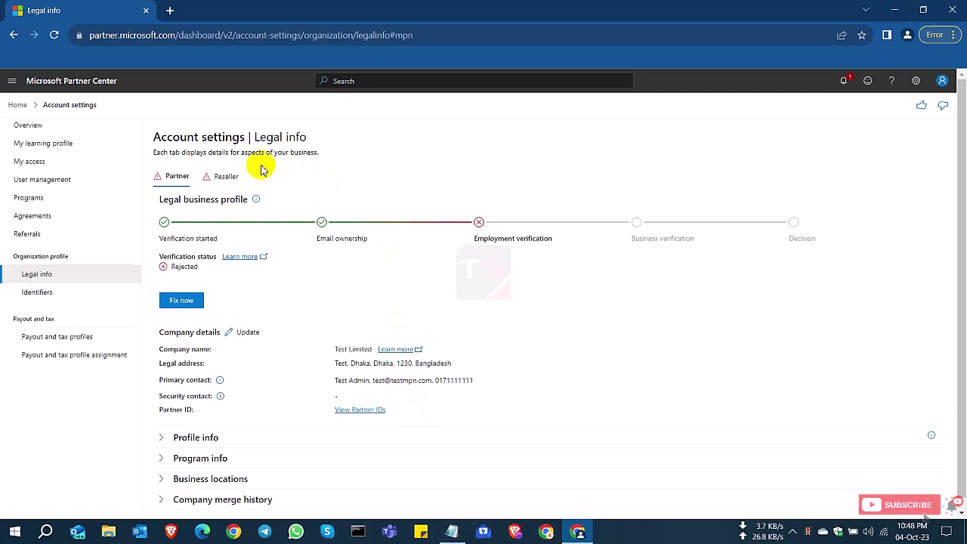
pyautogui.click(222, 176)
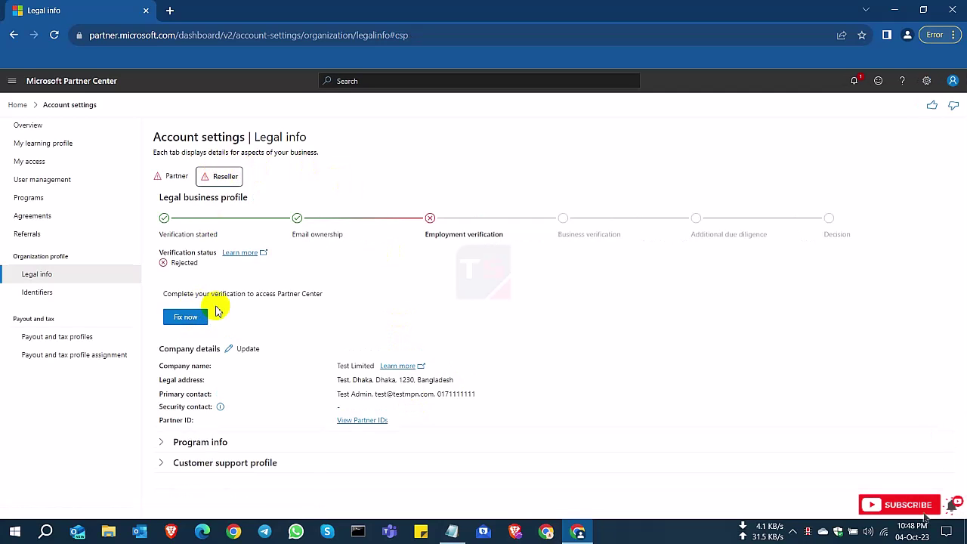
pyautogui.click(186, 317)
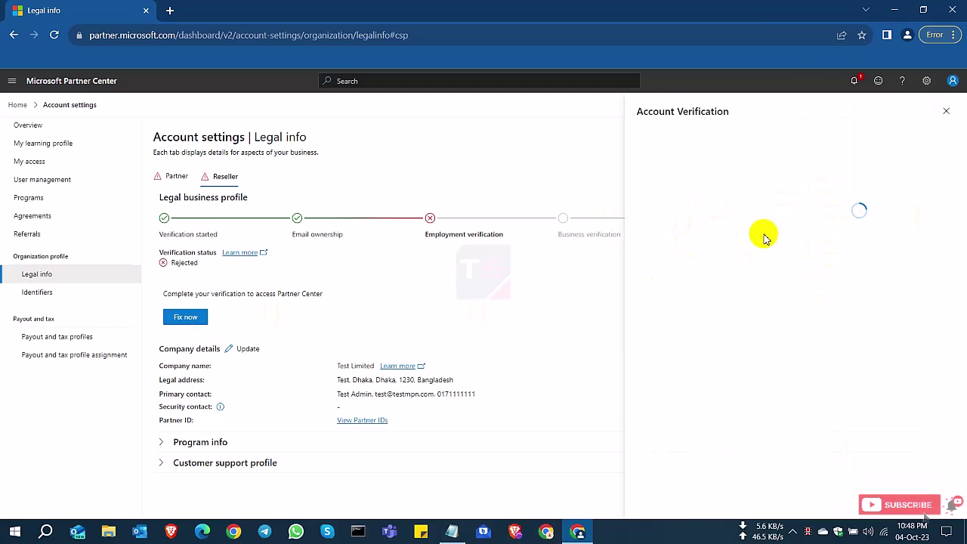
# - Review the upload document types, select the authorized representative assignment letter, and close the panel
pyautogui.click(713, 309)
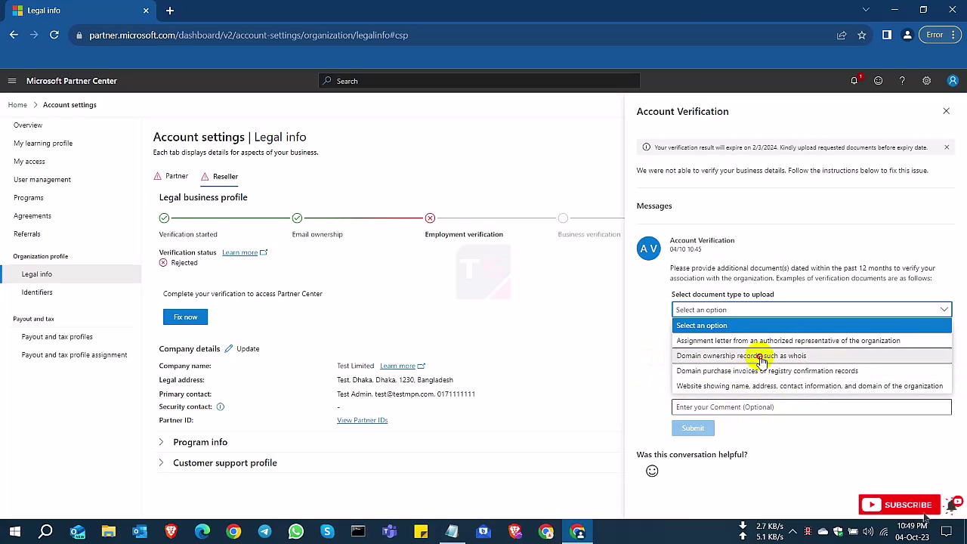
pyautogui.click(756, 355)
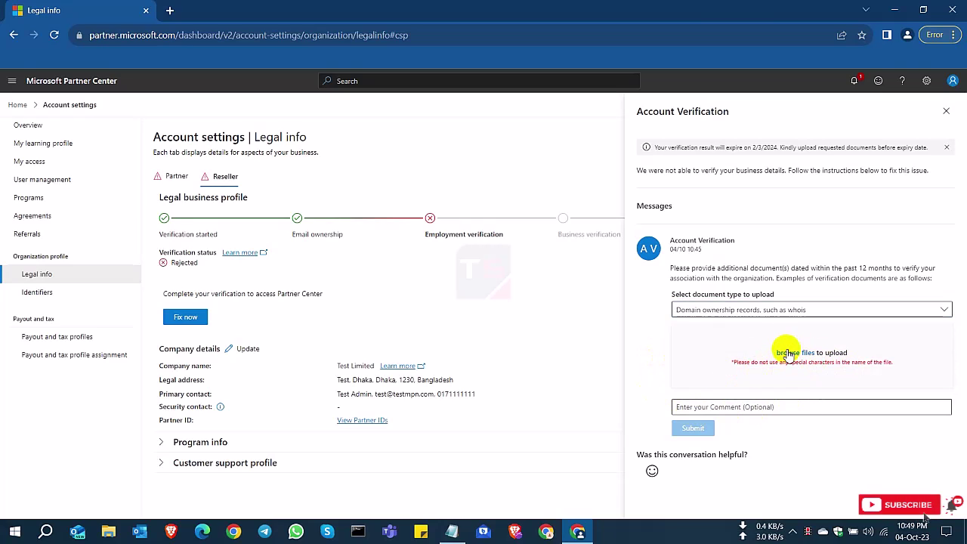
pyautogui.click(765, 310)
pyautogui.click(732, 370)
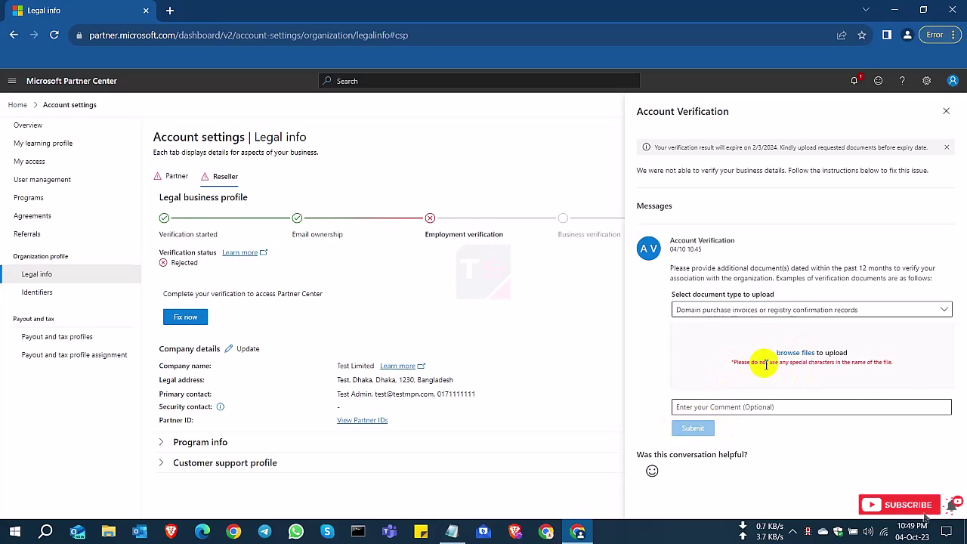
pyautogui.click(772, 319)
pyautogui.click(756, 383)
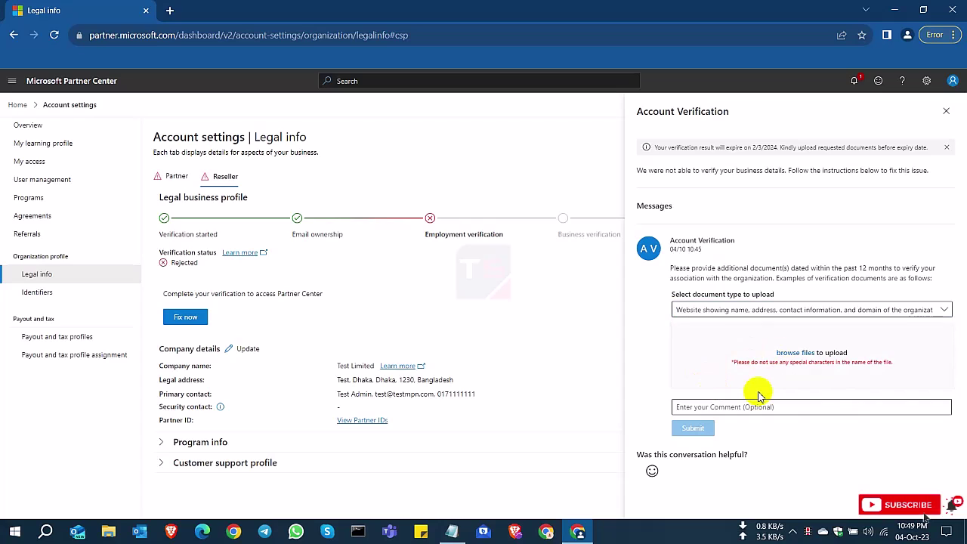
pyautogui.click(760, 310)
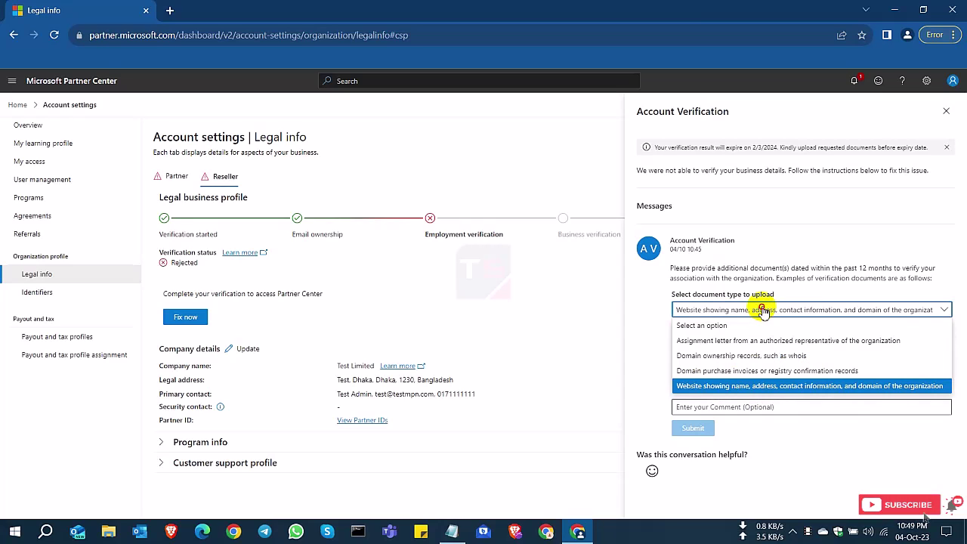
pyautogui.click(726, 338)
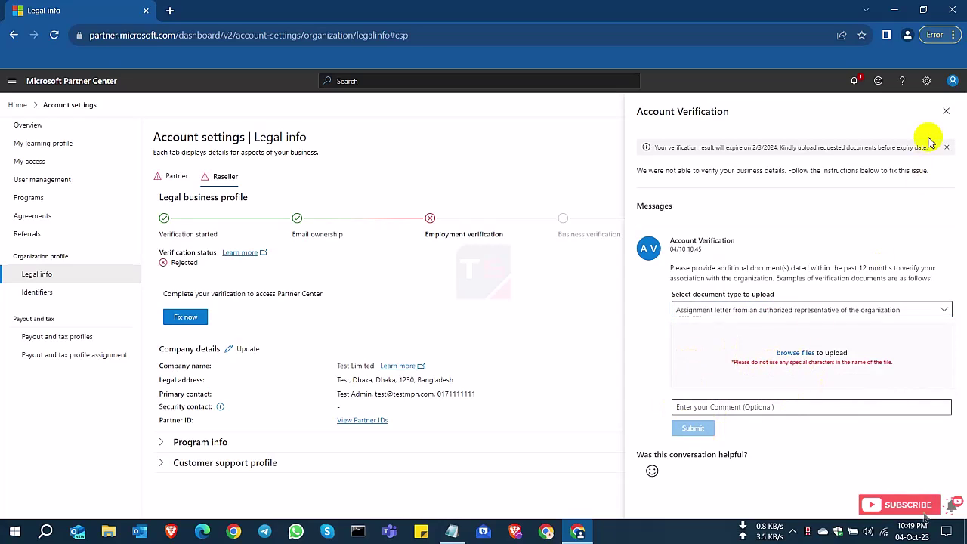
pyautogui.click(946, 112)
# - On the Partner profile, expand Profile info to check the Pending email ownership verification
pyautogui.click(176, 176)
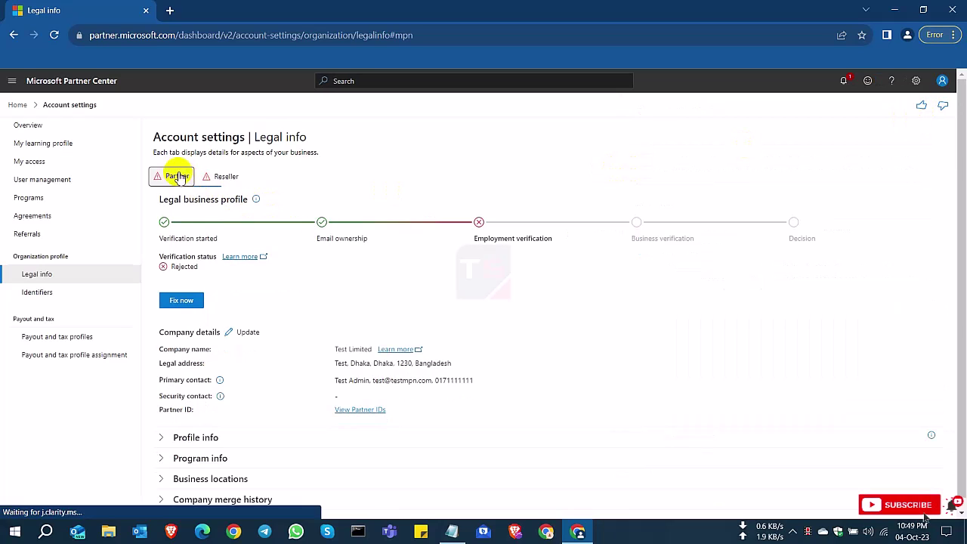
pyautogui.click(161, 428)
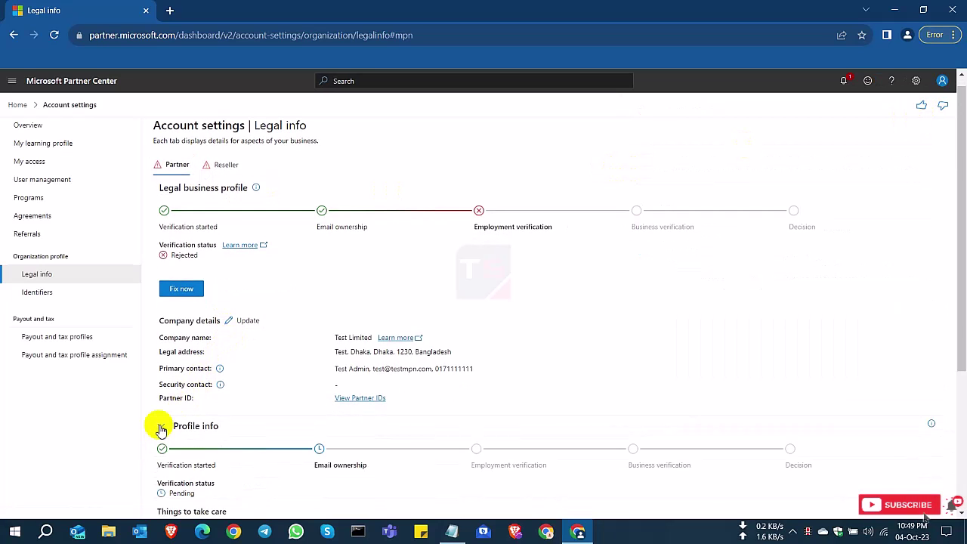
pyautogui.scroll(-2, 268, 439)
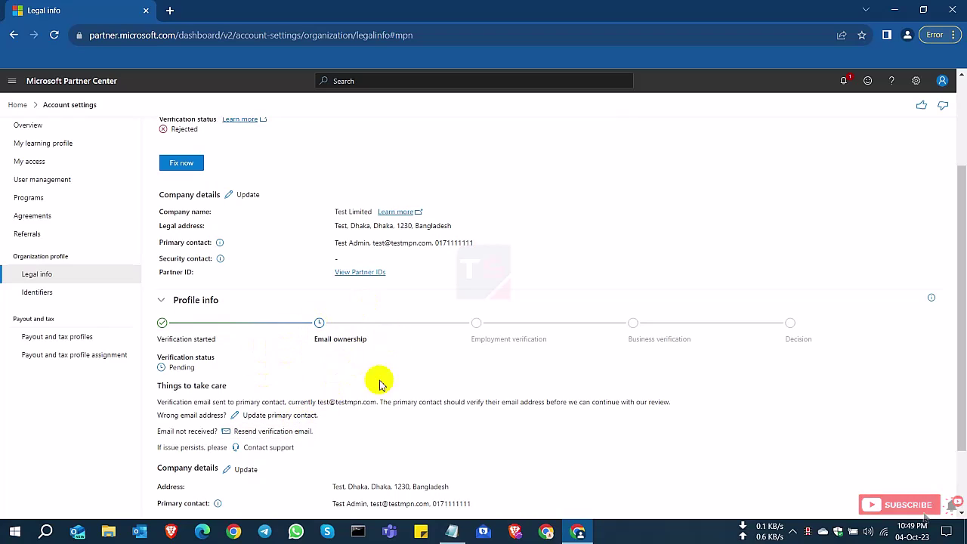
pyautogui.moveTo(159, 431); pyautogui.dragTo(378, 440)
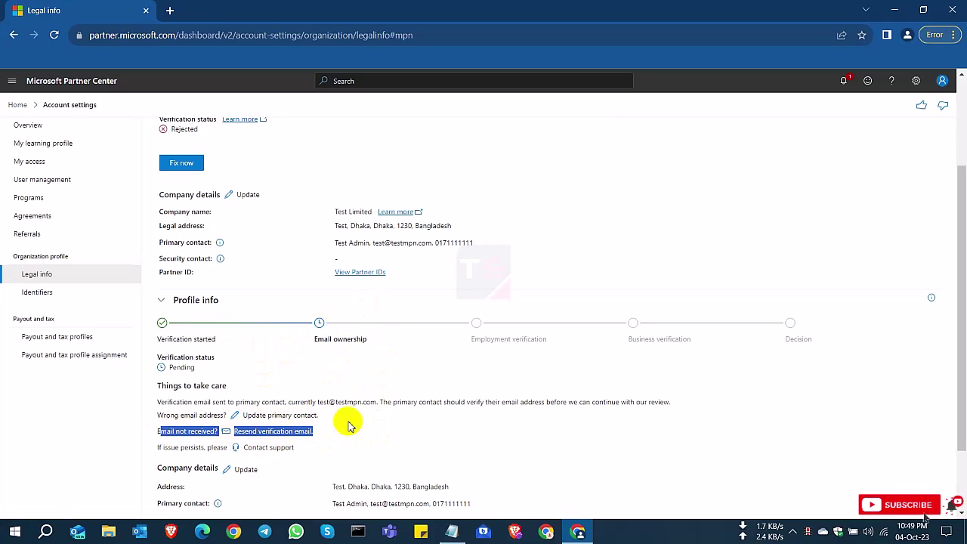
pyautogui.click(350, 423)
pyautogui.moveTo(300, 402); pyautogui.dragTo(378, 402)
pyautogui.scroll(3, 315, 355)
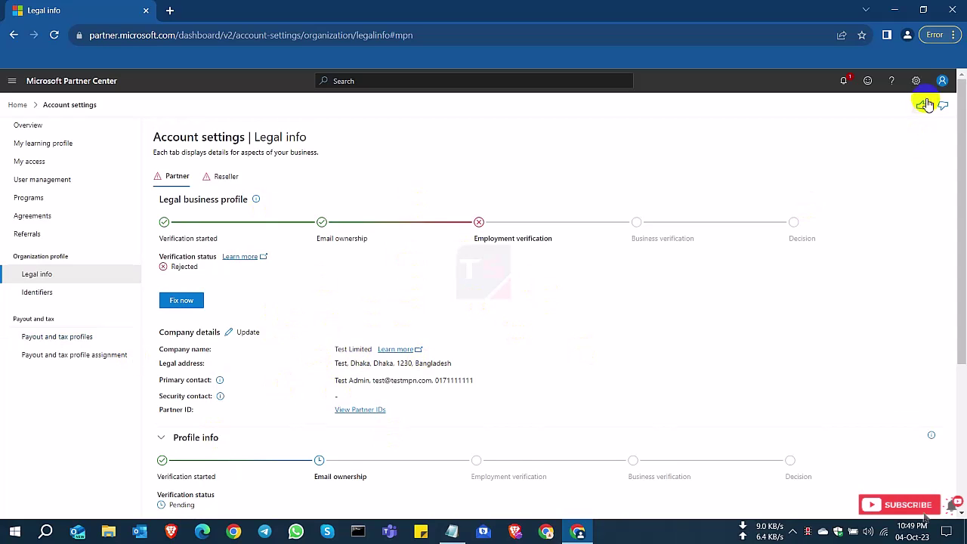
# - Sign out of Partner Center from the account avatar menu
pyautogui.click(943, 81)
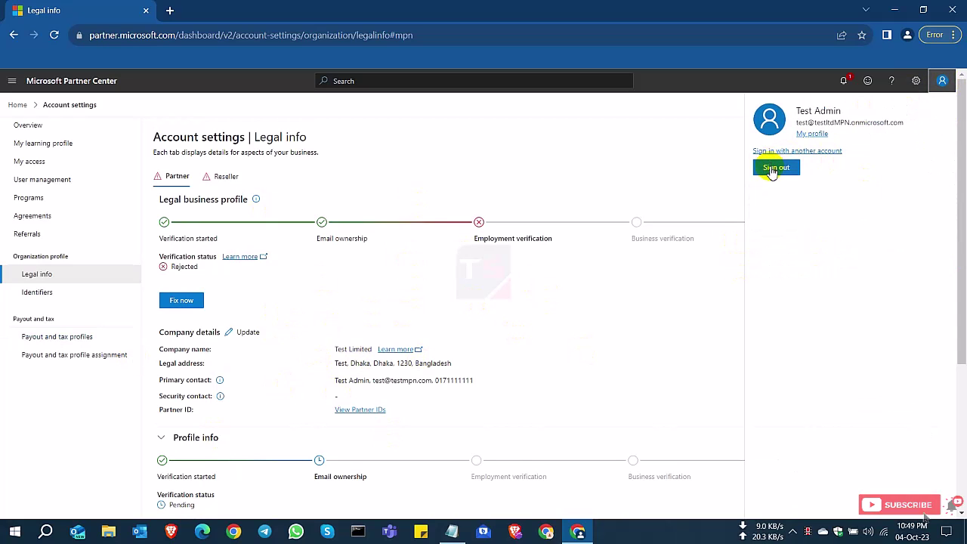
pyautogui.click(772, 169)
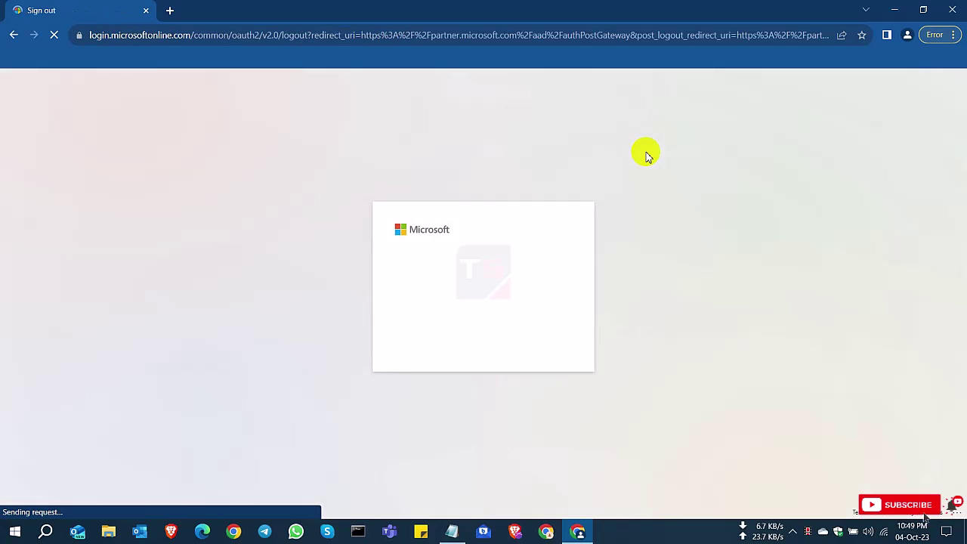